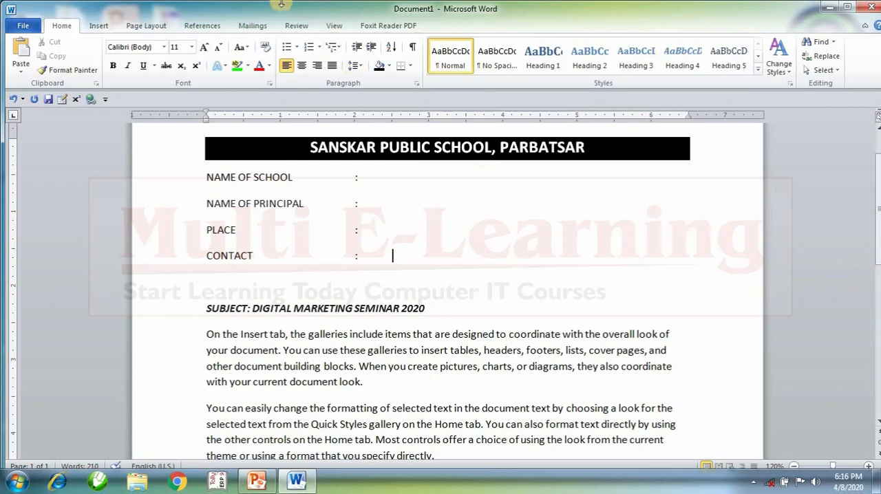
Examine the letter from its school heading and blank detail lines through the body text to the principal's signature line.
click(253, 26)
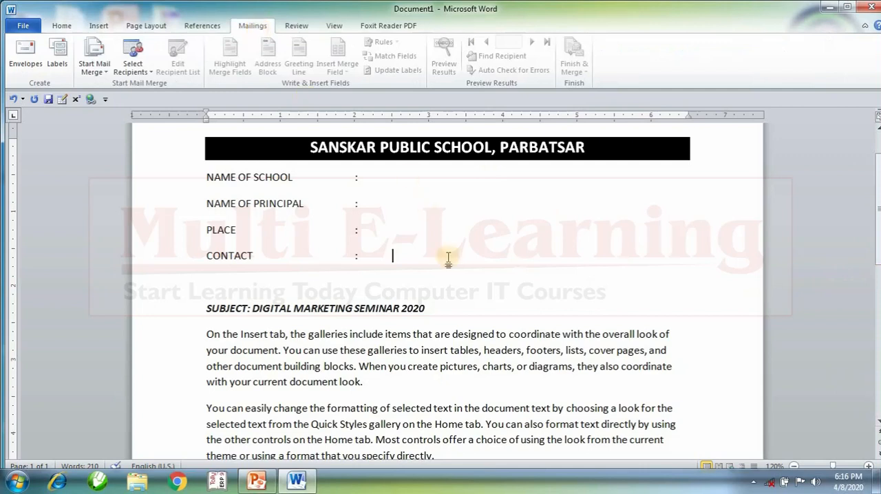
scroll(510, 368, up, 2)
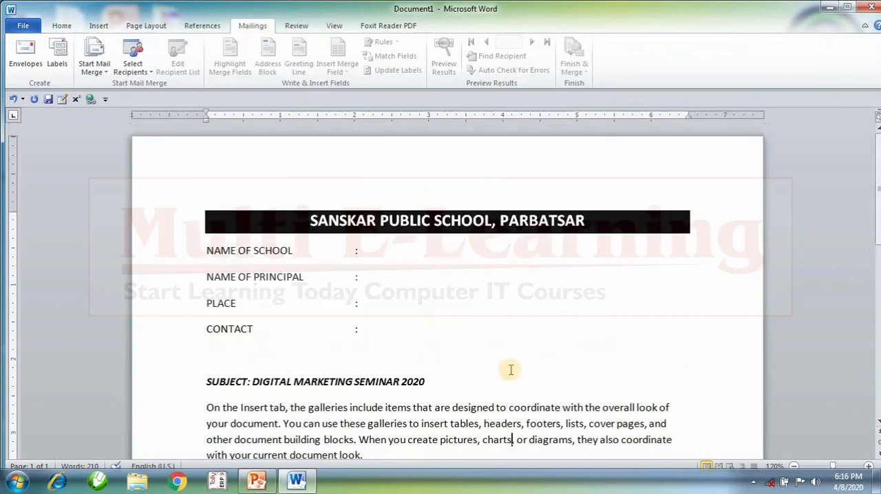
drag(329, 225, 649, 197)
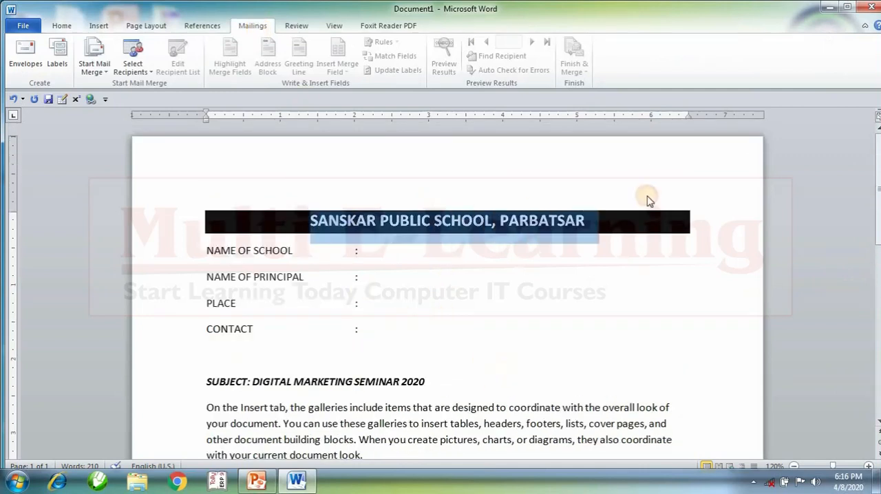
click(614, 337)
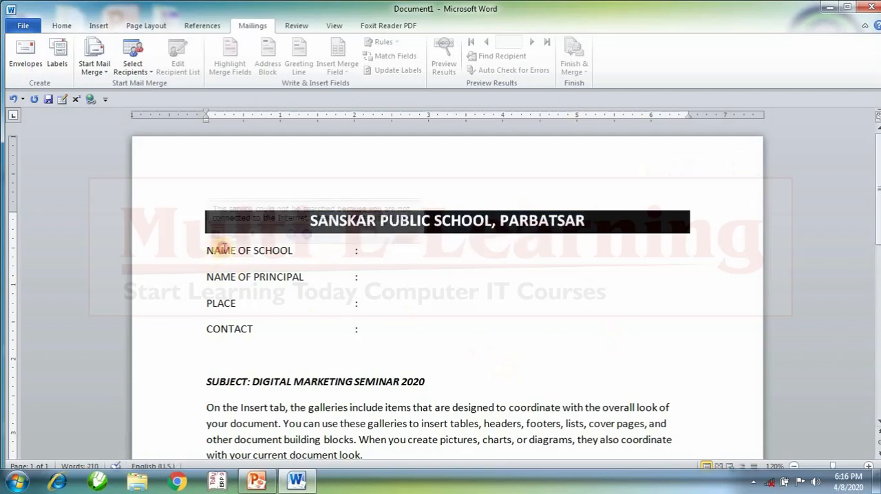
drag(213, 250, 295, 252)
click(412, 258)
click(409, 278)
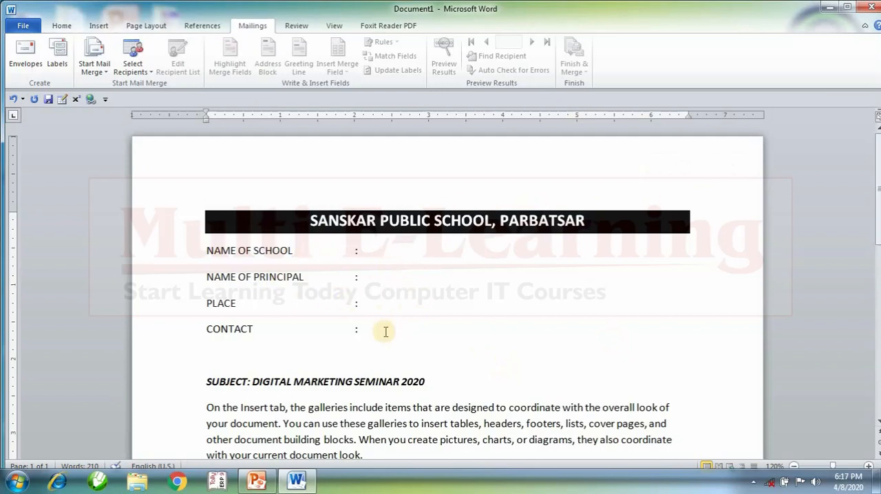
scroll(385, 332, down, 2)
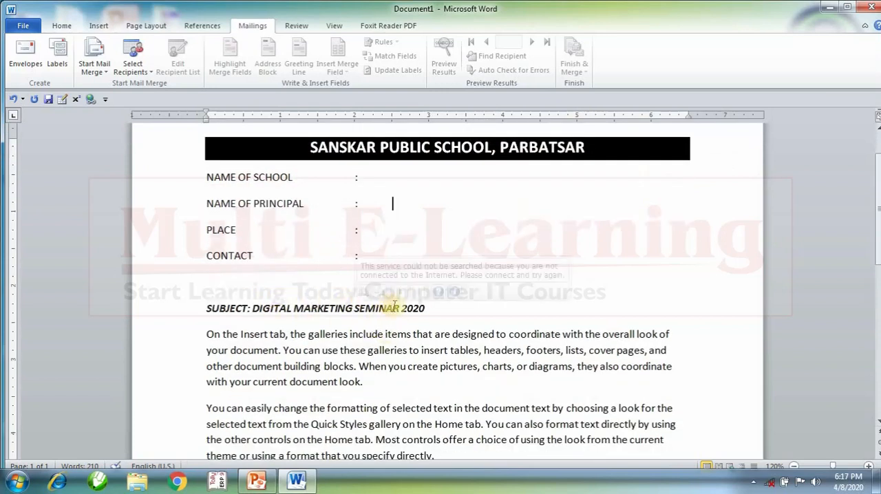
scroll(394, 306, down, 9)
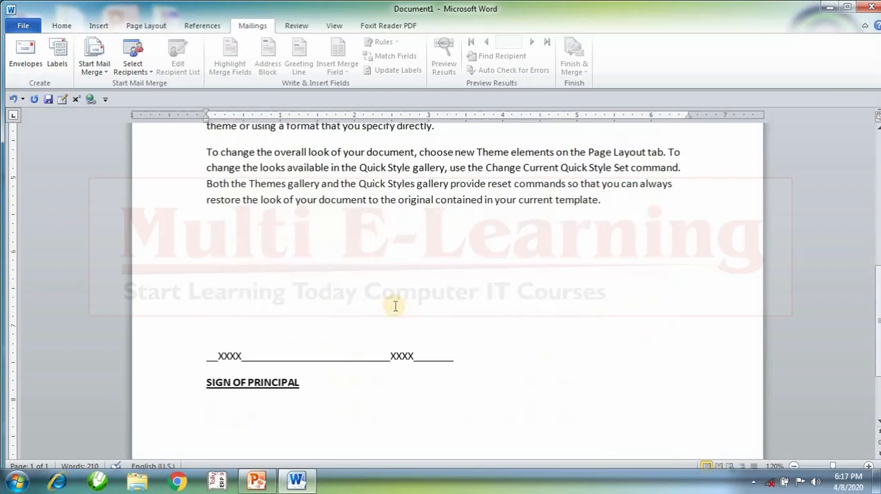
scroll(395, 306, down, 2)
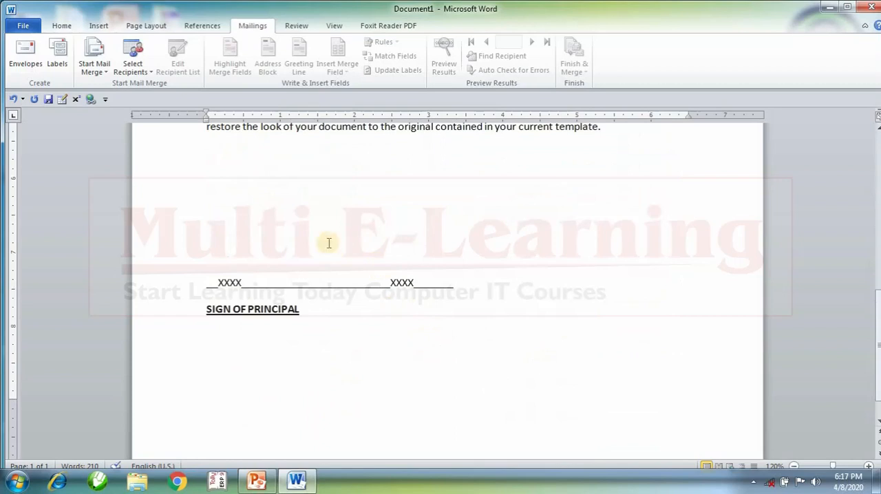
scroll(597, 336, up, 12)
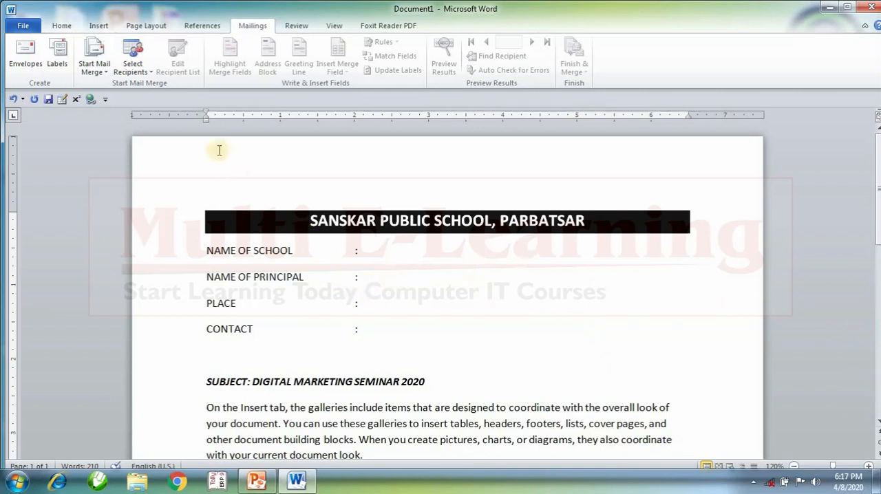
Create a new mail merge recipient list and look through its default address columns.
click(129, 64)
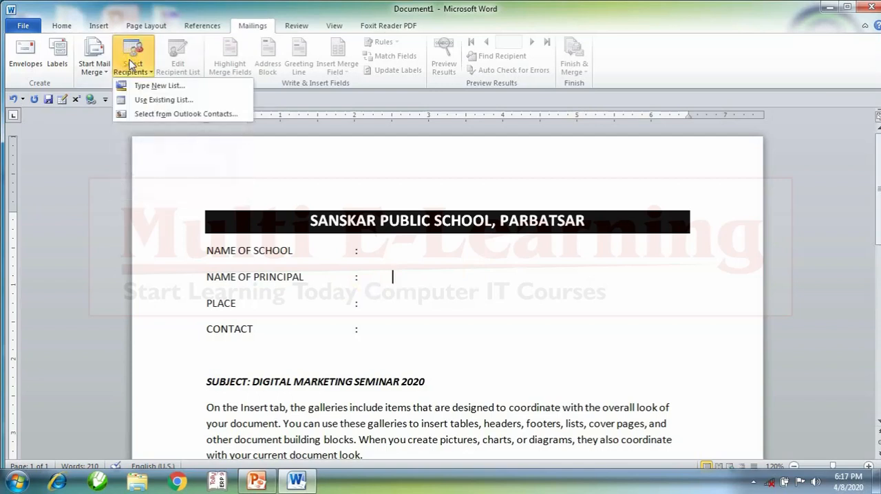
click(159, 86)
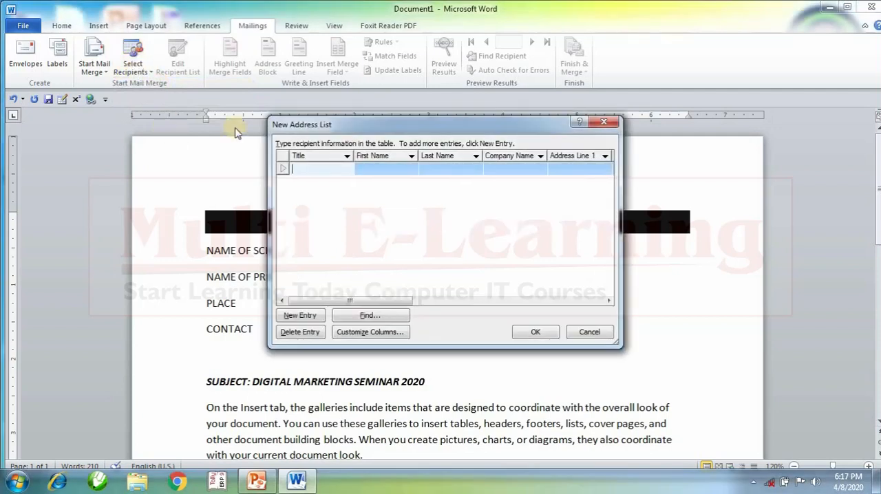
drag(324, 129, 347, 147)
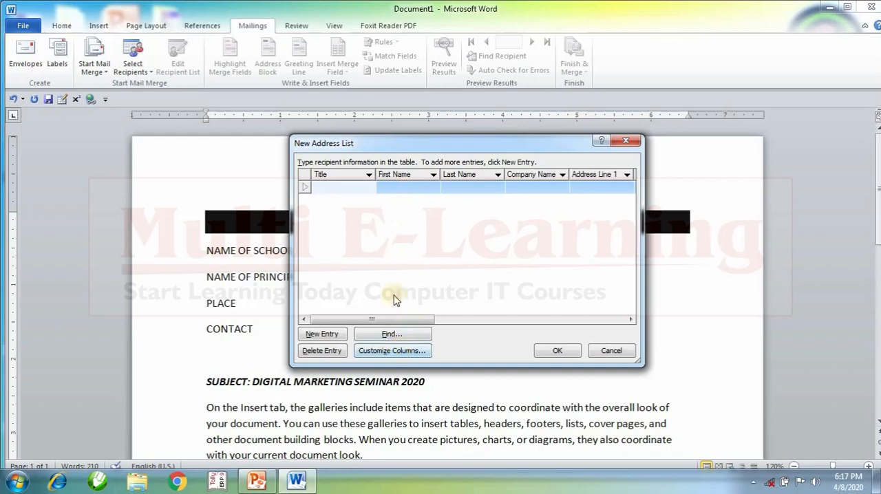
drag(380, 319, 537, 320)
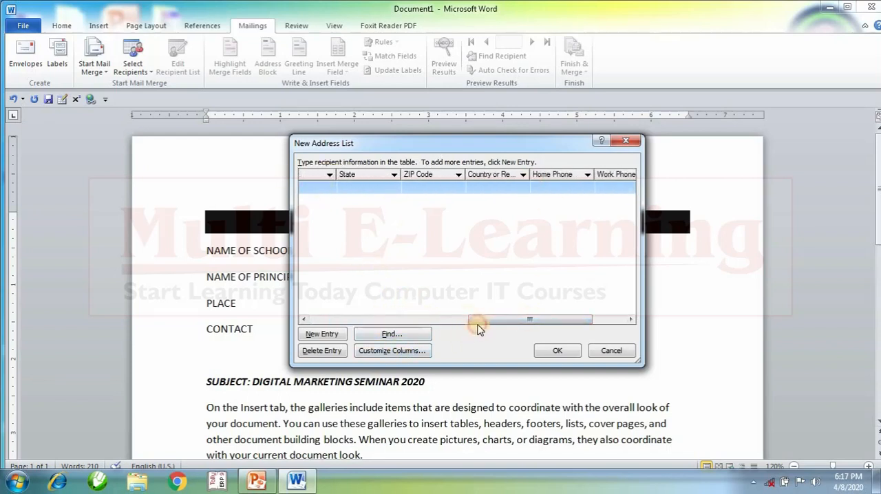
drag(477, 321, 314, 316)
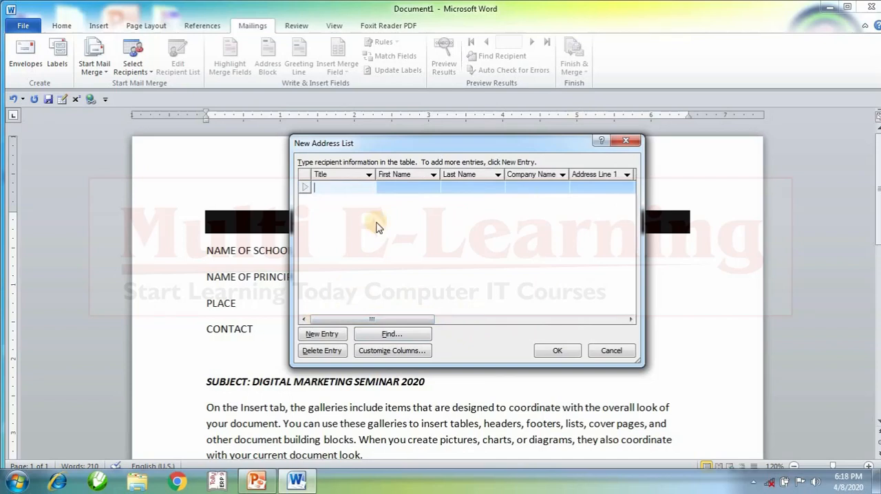
Customize the list's columns by deleting the Title, First Name, Last Name, Company Name, Address Line 1 and Address Line 2 fields.
click(404, 352)
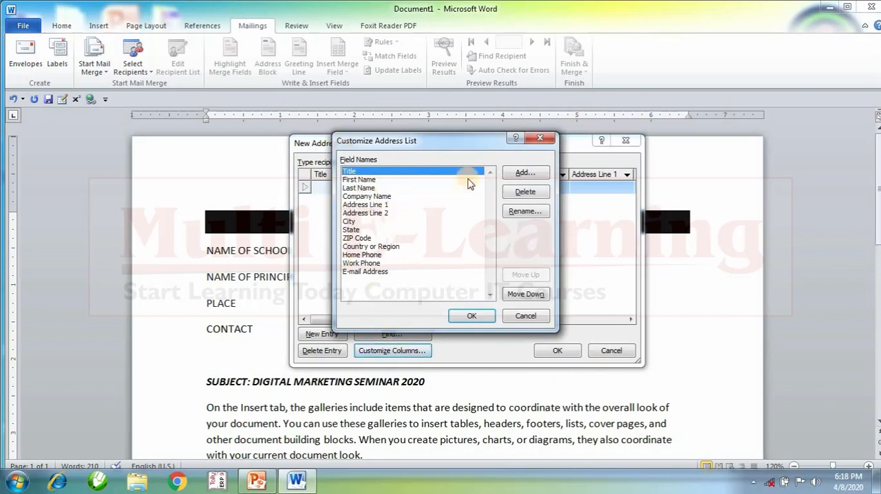
click(524, 192)
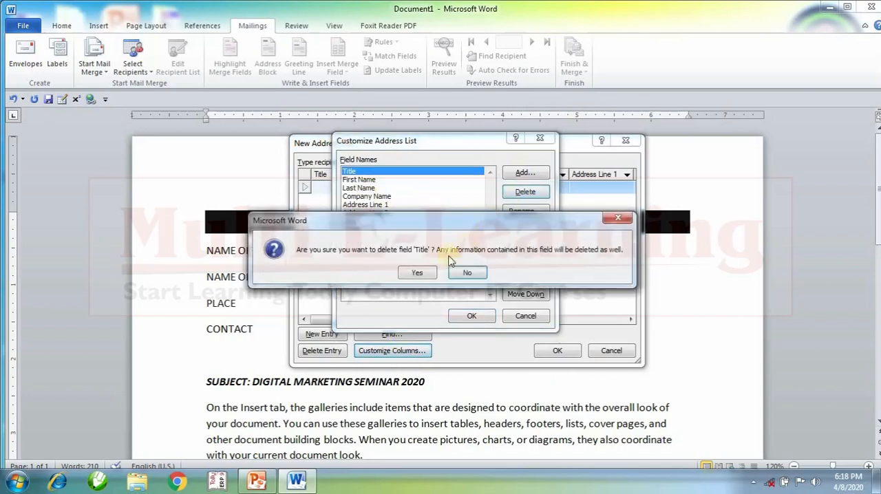
click(427, 273)
click(524, 192)
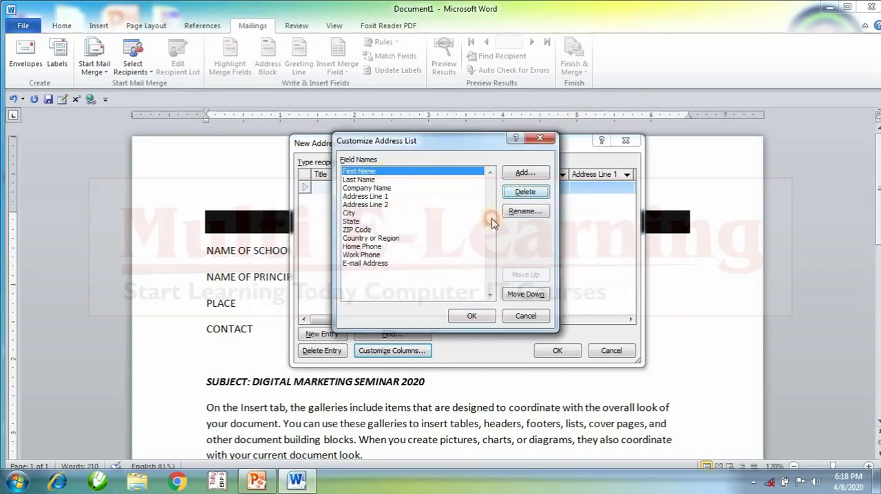
click(417, 273)
click(524, 192)
click(417, 272)
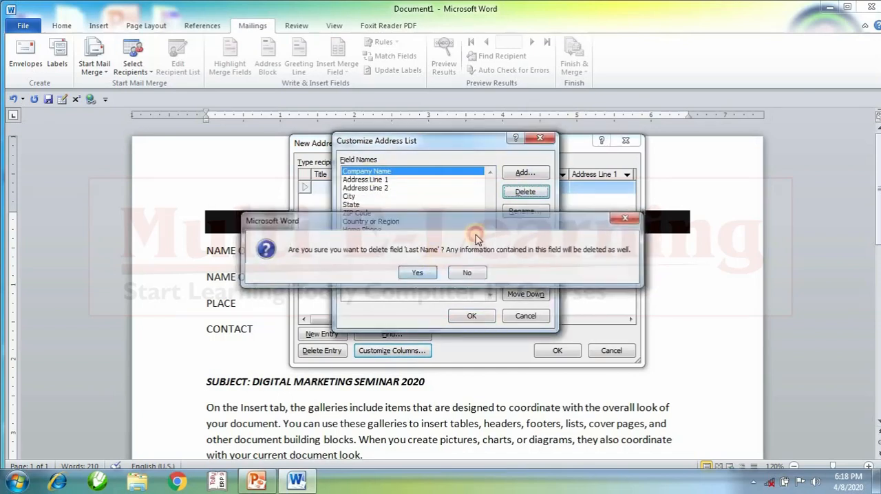
click(525, 192)
click(417, 273)
click(524, 192)
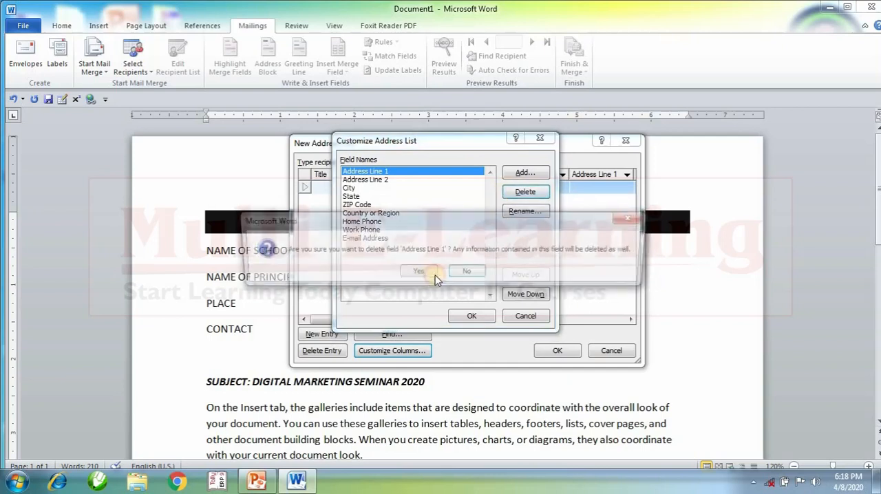
click(417, 273)
click(525, 192)
click(417, 272)
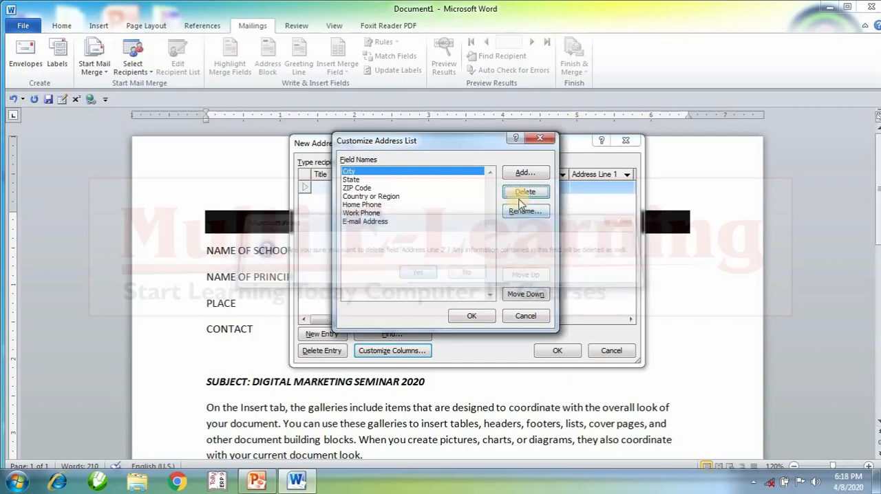
Delete the remaining City, State, ZIP Code, Country or Region, Home Phone, Work Phone and E-mail Address fields.
click(525, 192)
click(417, 272)
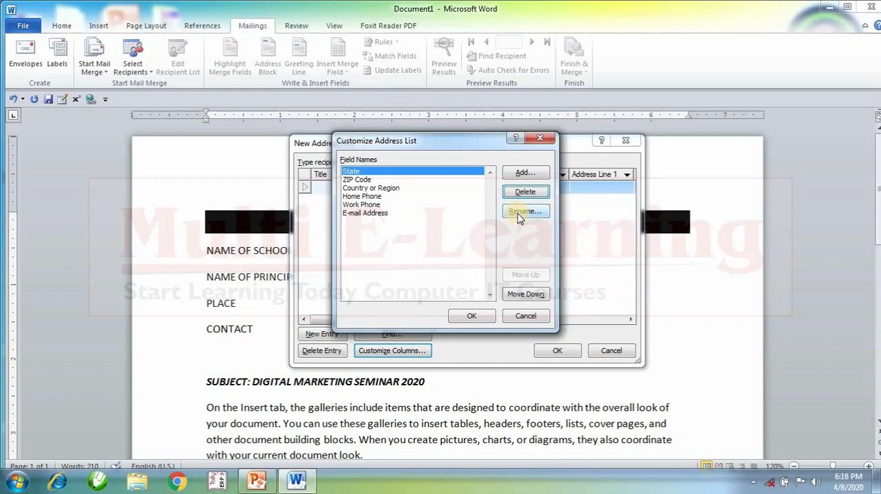
click(521, 193)
click(417, 272)
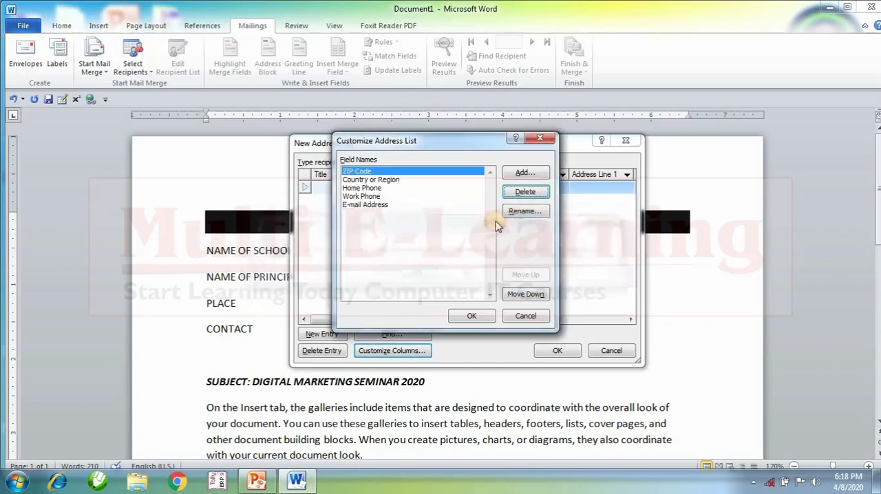
click(524, 192)
click(417, 272)
click(524, 192)
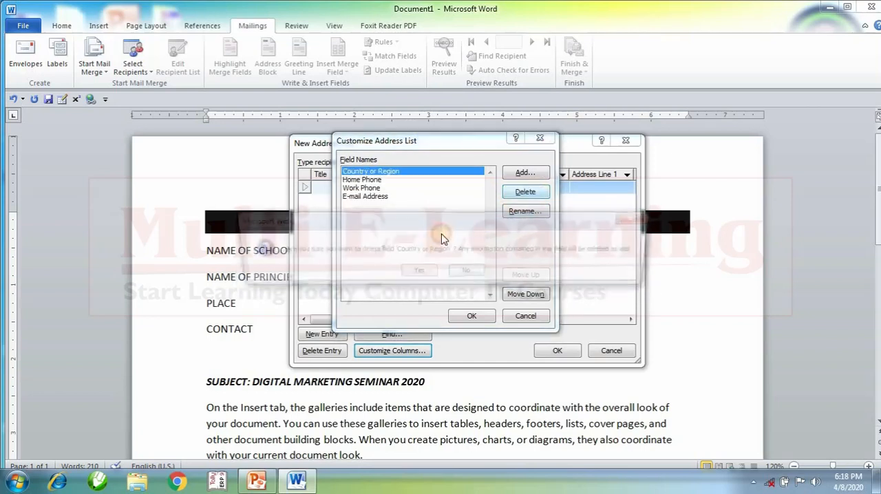
click(416, 273)
click(521, 193)
click(417, 272)
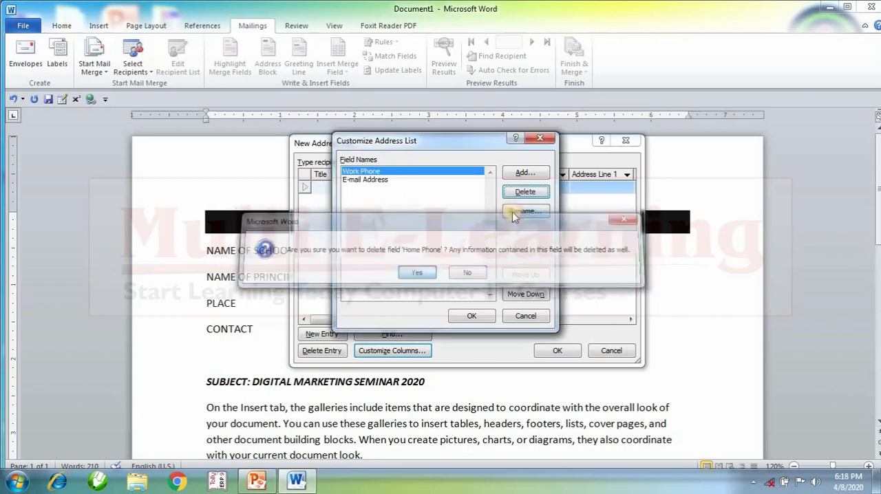
click(525, 191)
click(422, 273)
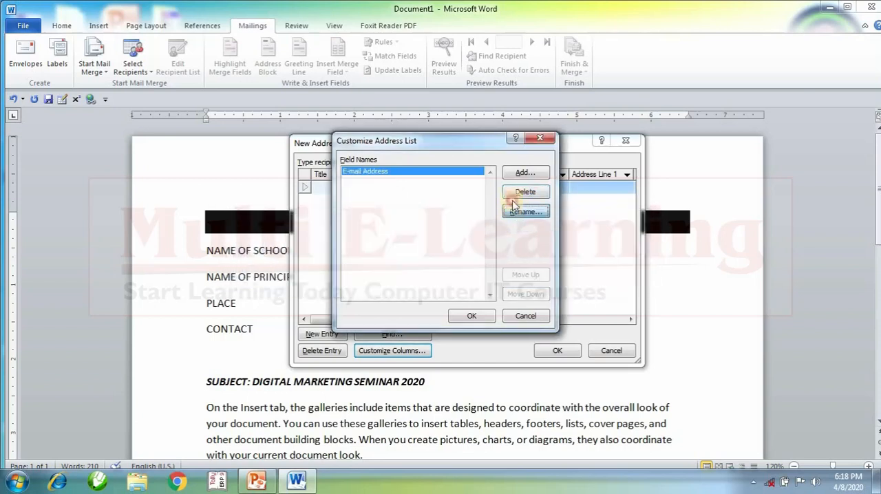
click(523, 209)
click(529, 188)
click(525, 192)
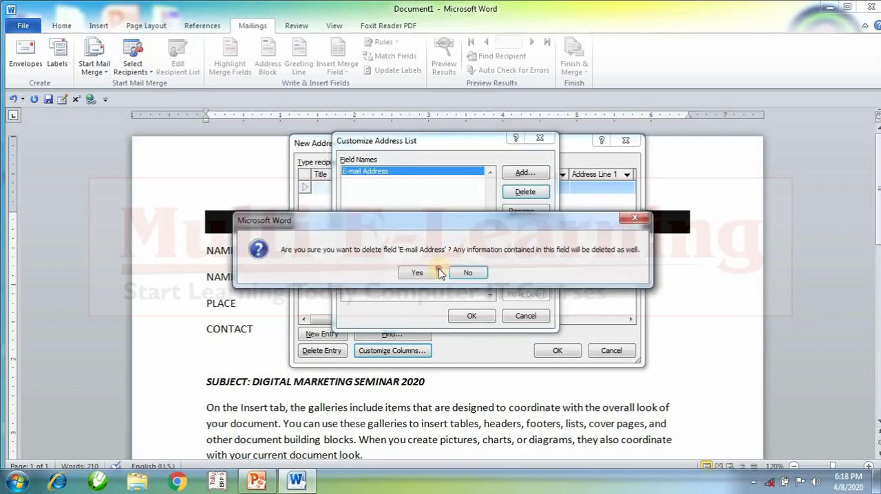
click(417, 273)
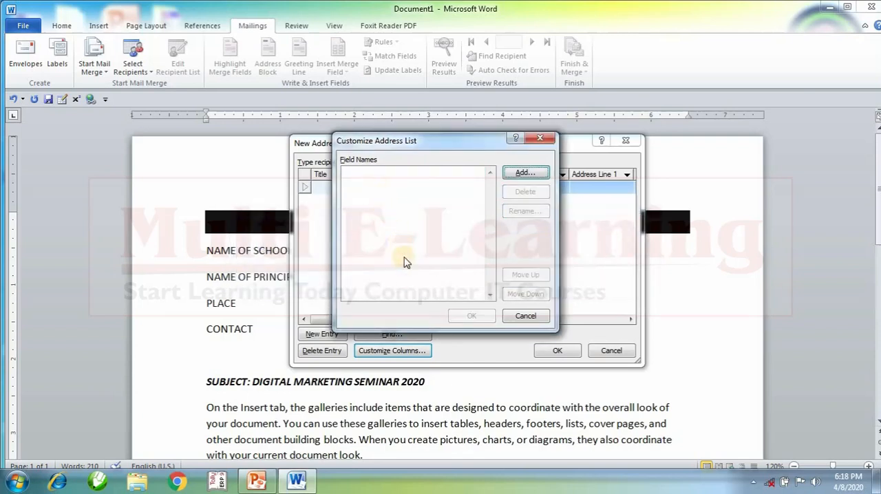
Add a field named SCHOOL NAME to the emptied address list.
click(524, 172)
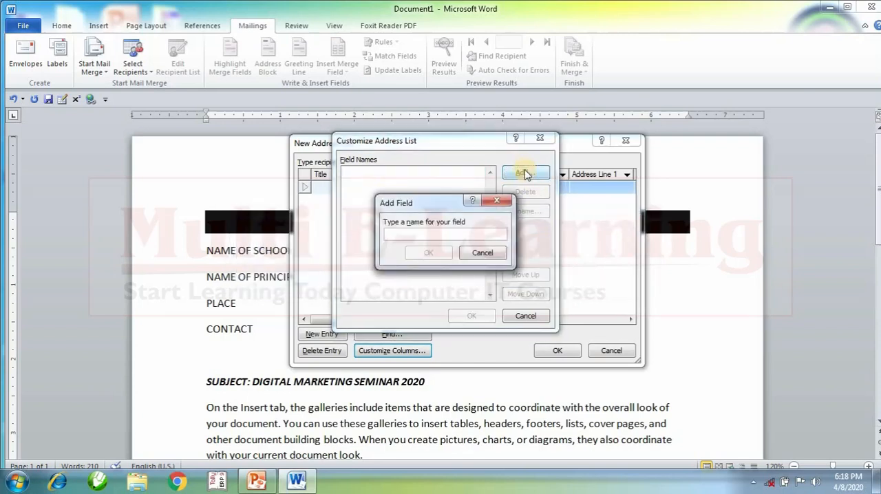
text(SCHOOL NA)
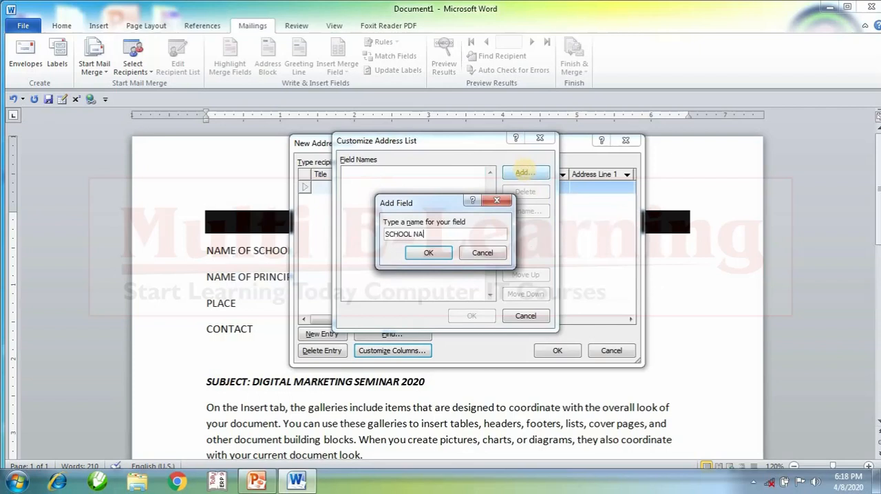
text(ME)
key(Return)
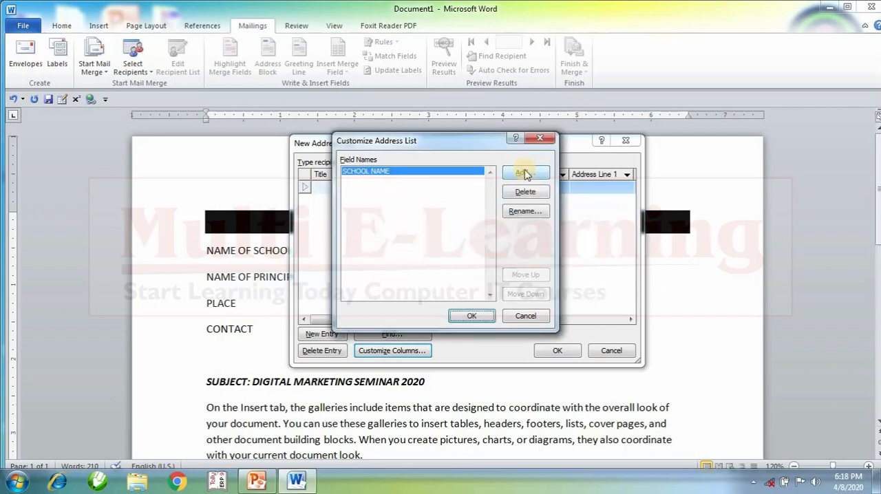
Add a field named PRINCIPAL NAME below the school name field.
click(526, 173)
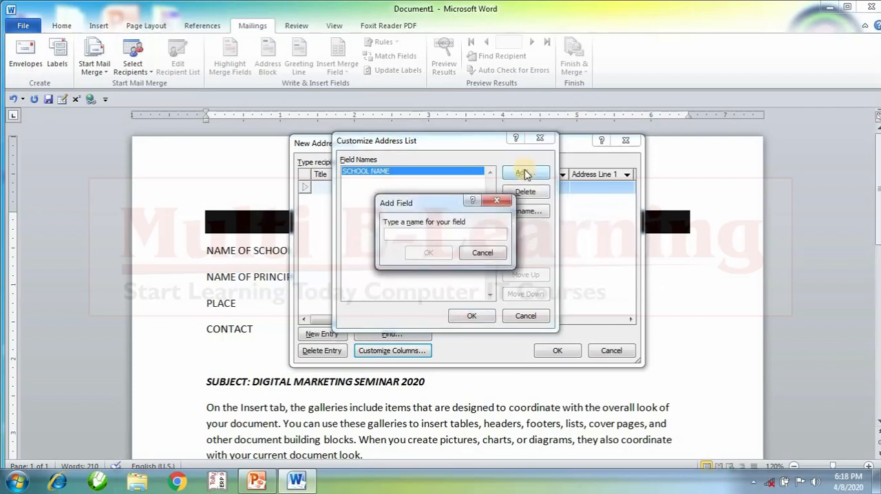
text(PRINCIPAL)
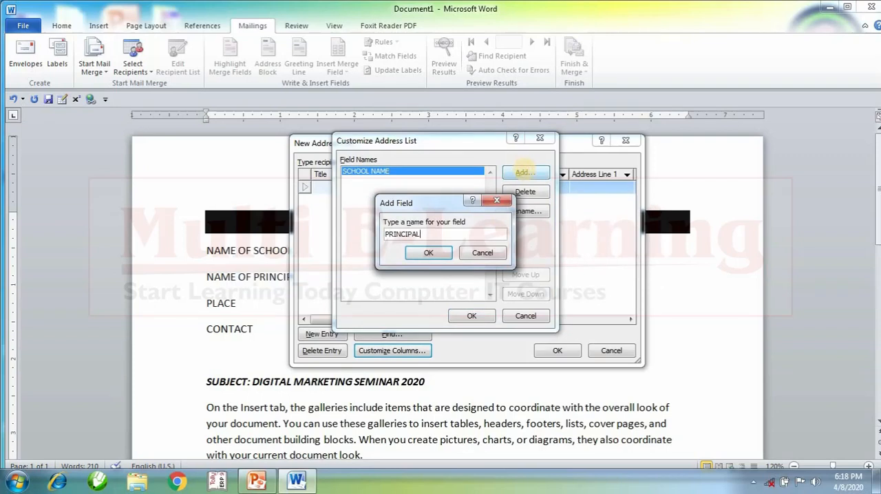
text( NAME)
key(Return)
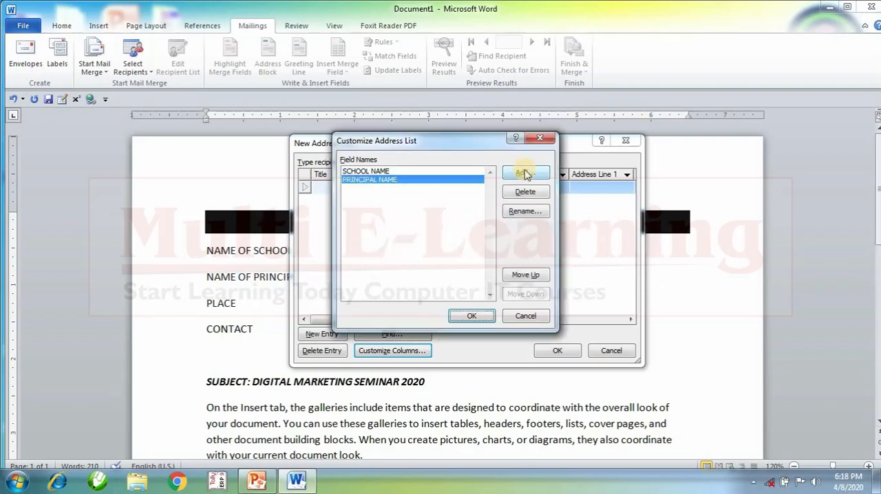
Add a field named PLACE below the principal name field.
click(525, 174)
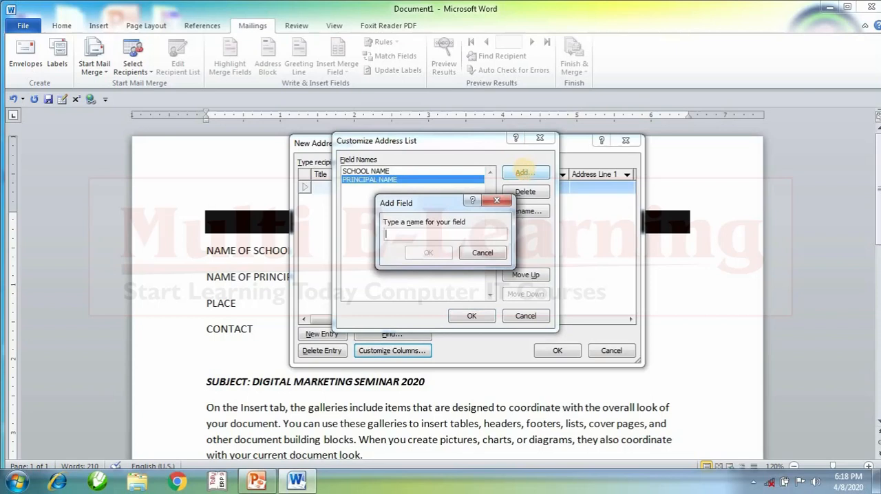
text(PLACE)
key(Return)
Add a field named CONTACT below the place field and apply the customized columns to the address list.
click(522, 172)
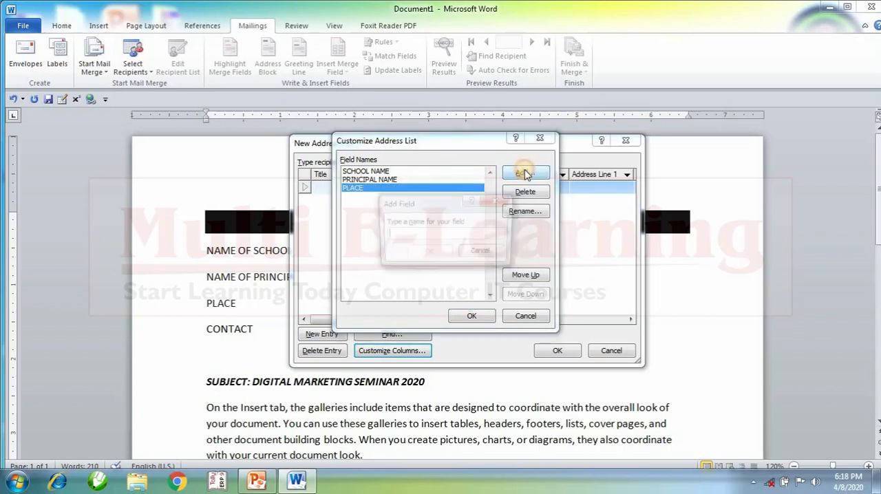
text(CONTACT)
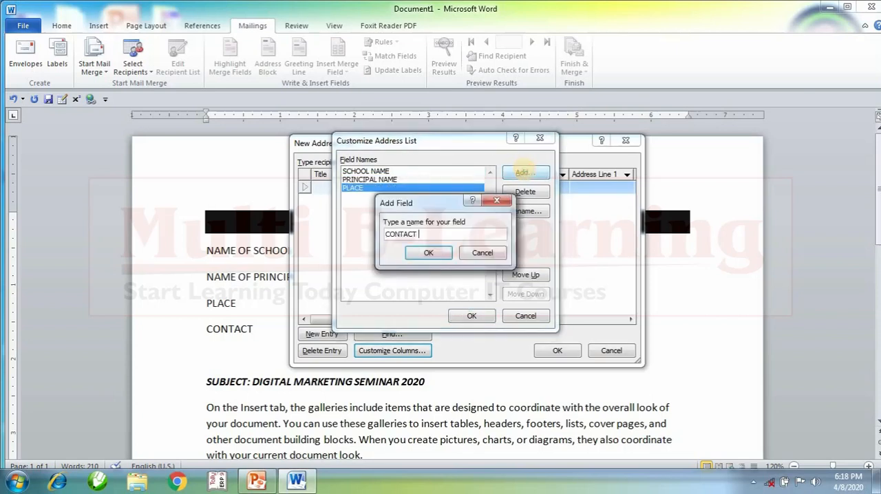
key(Return)
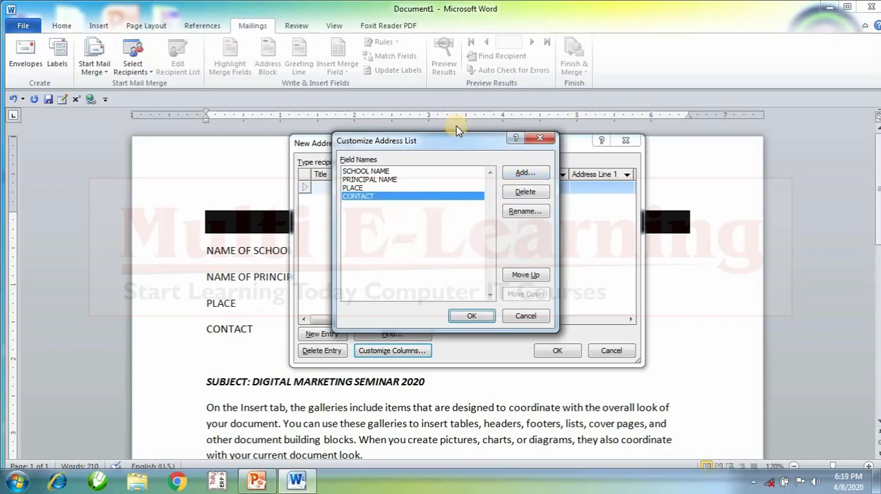
click(470, 317)
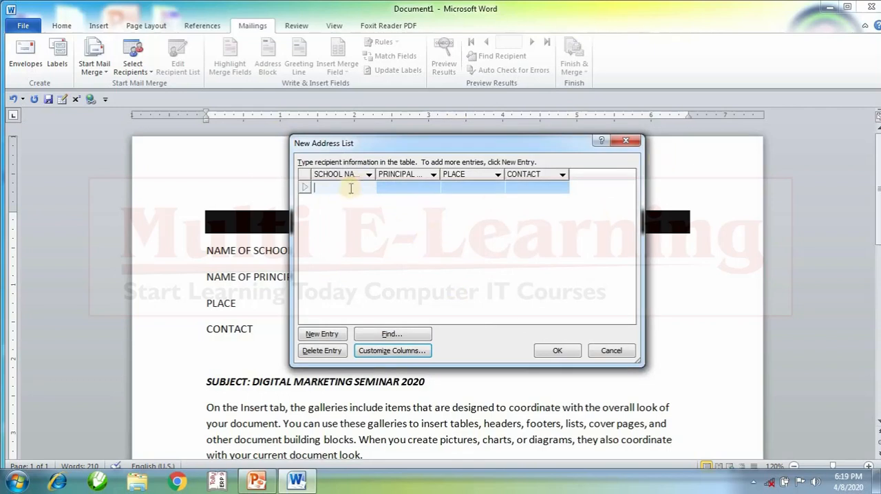
Widen the SCHOOL NAME column and enter GVM SCHOOL, KISHANGARH as the first entry's school name.
drag(377, 174, 425, 174)
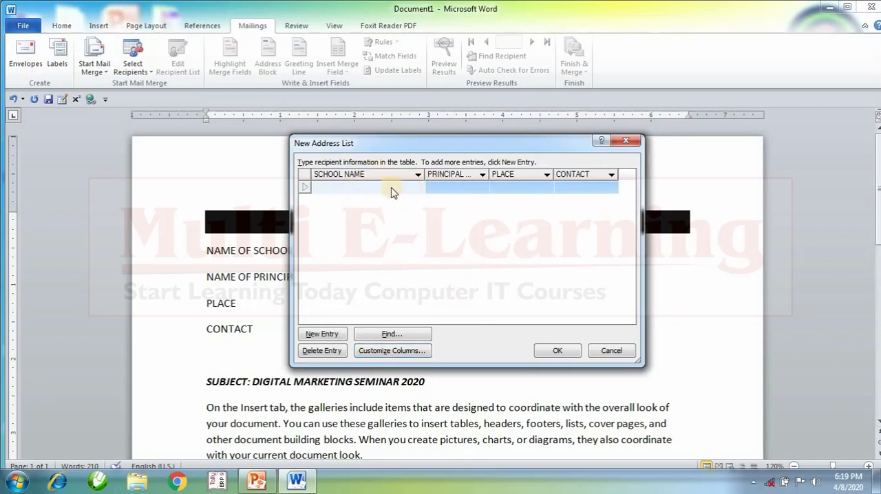
text(GVM SCHOOL, KISHANGARH)
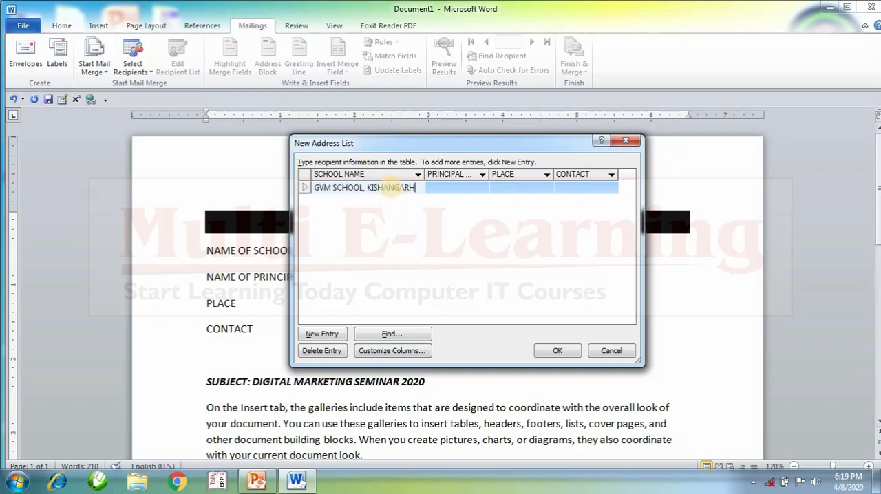
Complete the first entry with the principal's full name, KISHANGARH as the place, and the contact phone number.
key(Tab)
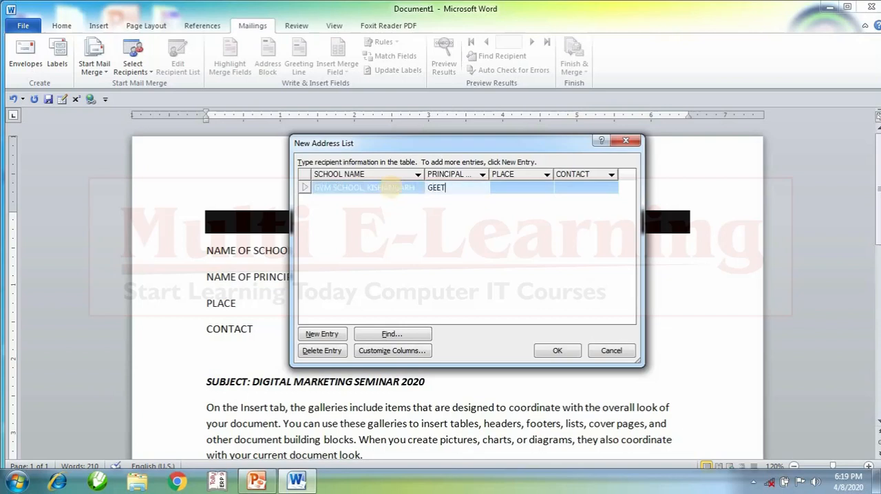
key(Tab)
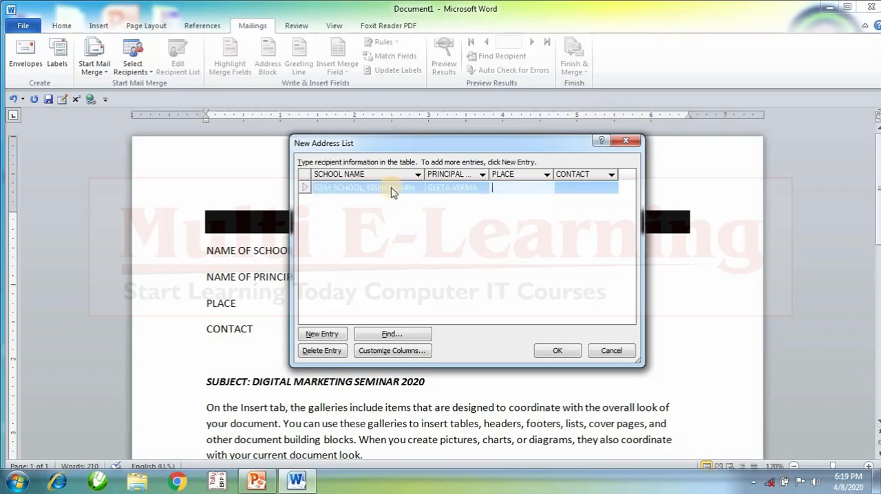
text(KISHANGARH)
key(Tab)
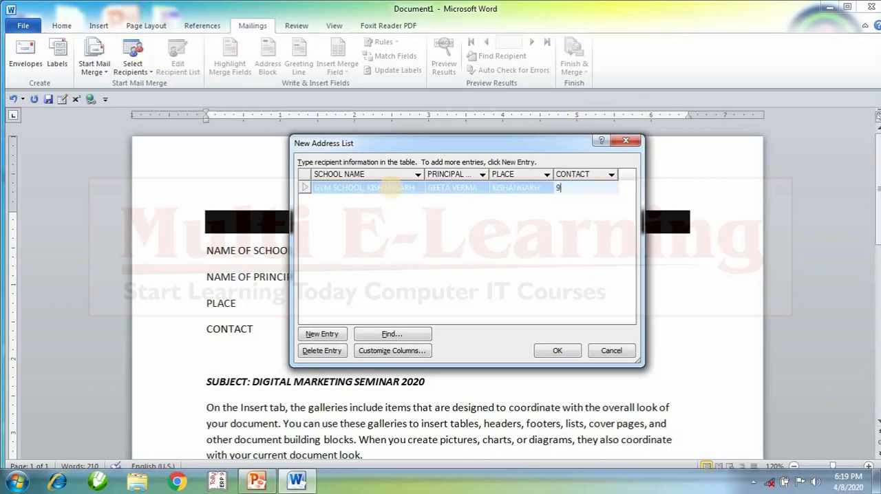
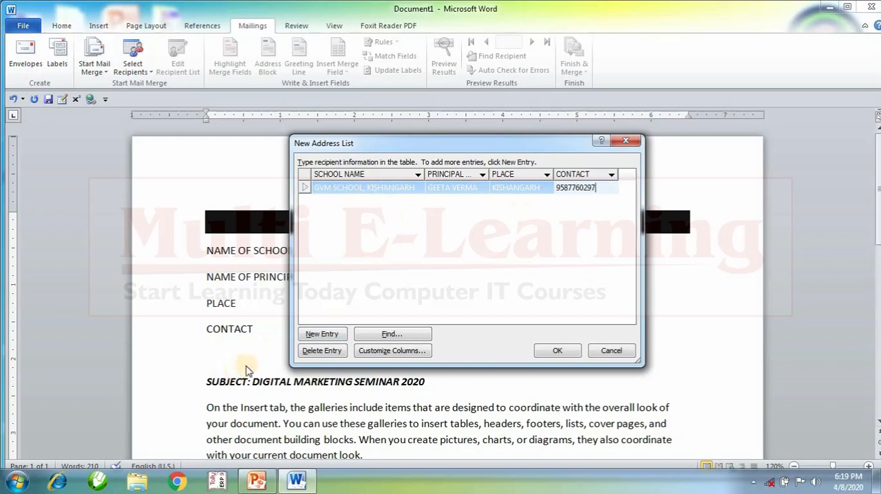
click(340, 189)
key(Tab)
key(Tab)
key(Tab)
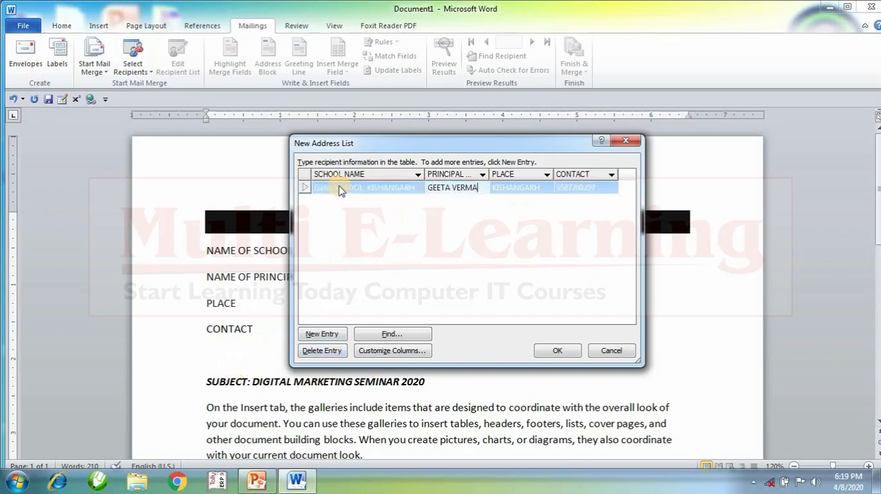
Start a second entry in the address list with KD JAIN SCHOOL as the school name.
click(616, 190)
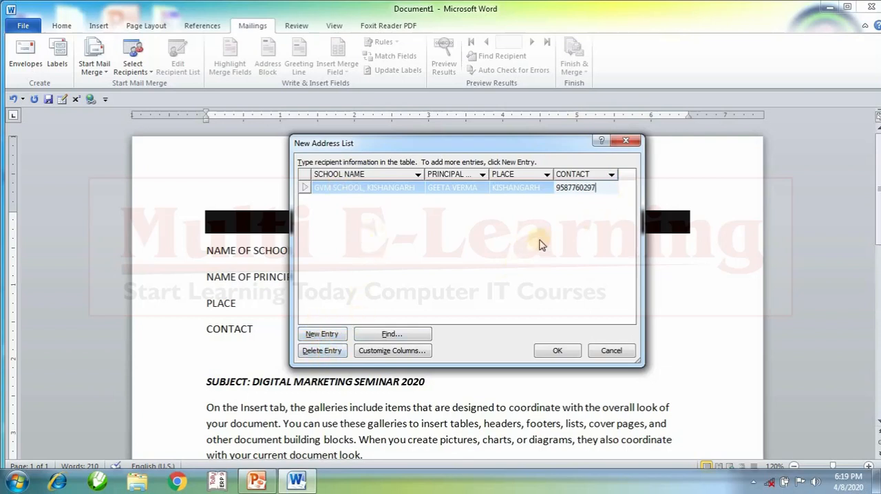
key(Tab)
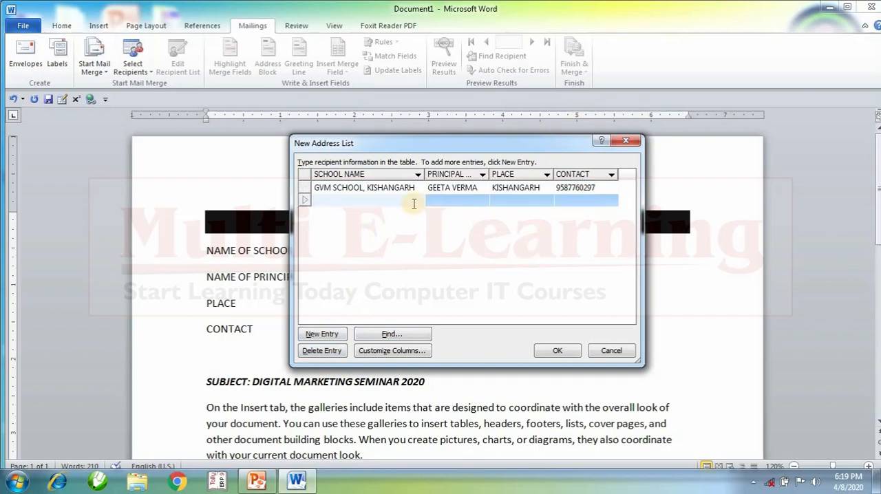
text(KD JAIN SCHOOL)
key(Tab)
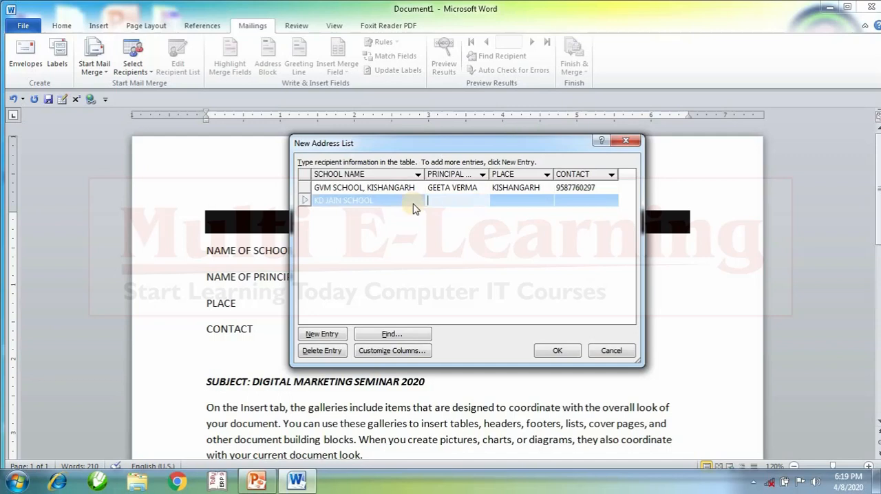
Complete the KD JAIN SCHOOL entry with the principal's full name, KISHANGARH as the place, and the contact phone number.
key(Tab)
text(KISHANGARH)
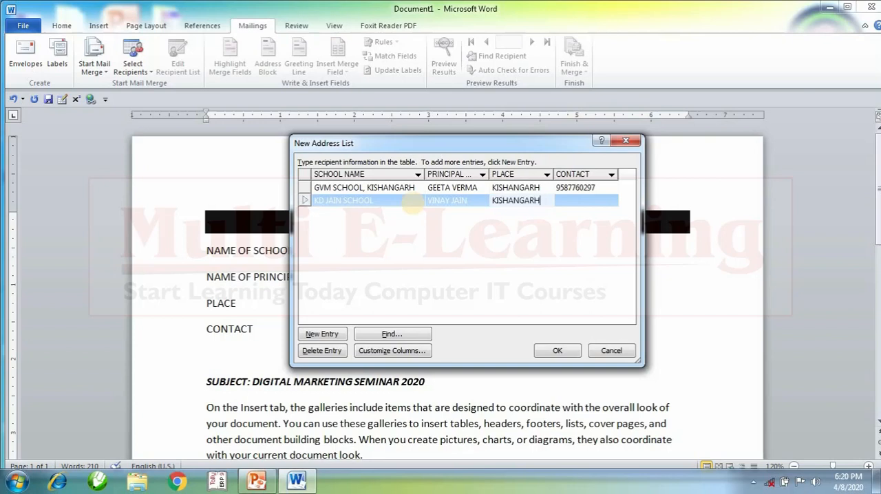
key(Tab)
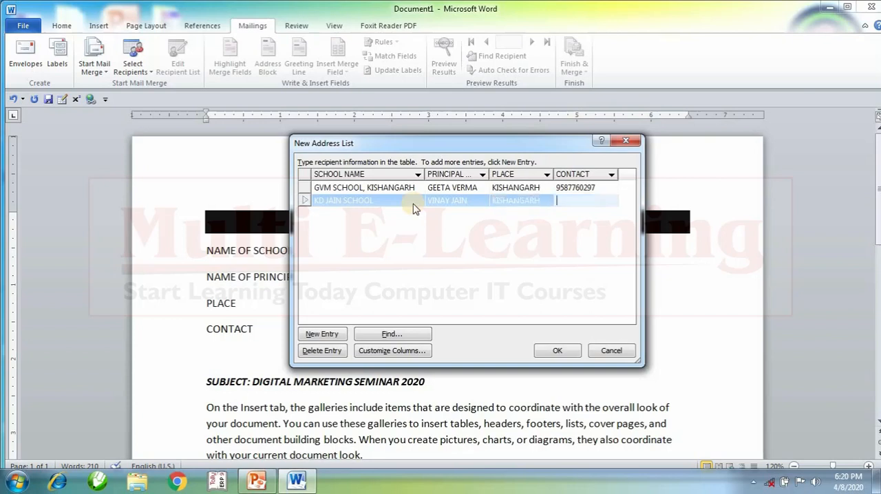
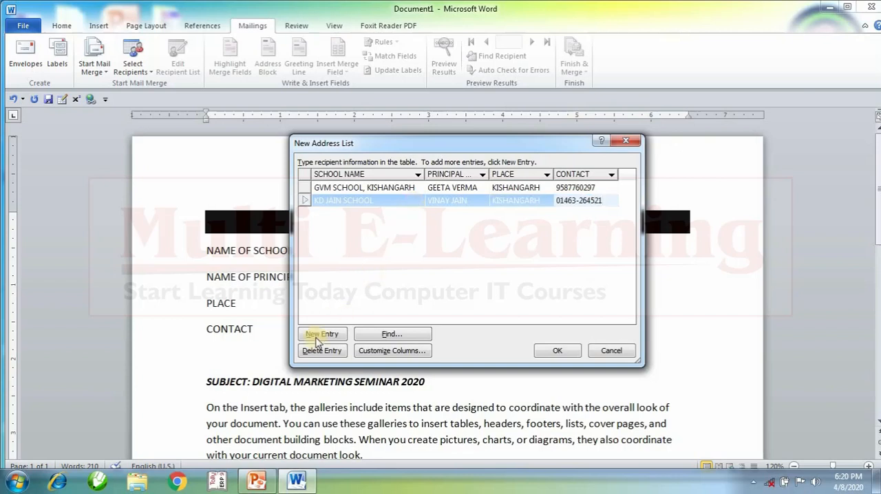
Add a third entry for LORETO PUBLIC SCHOOL with the principal's full name, AJMER as the place, and the contact phone number.
key(Tab)
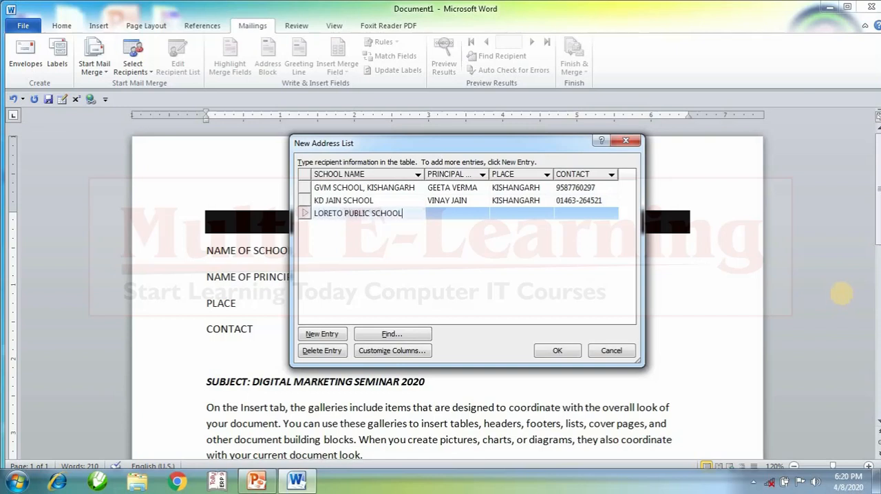
key(Tab)
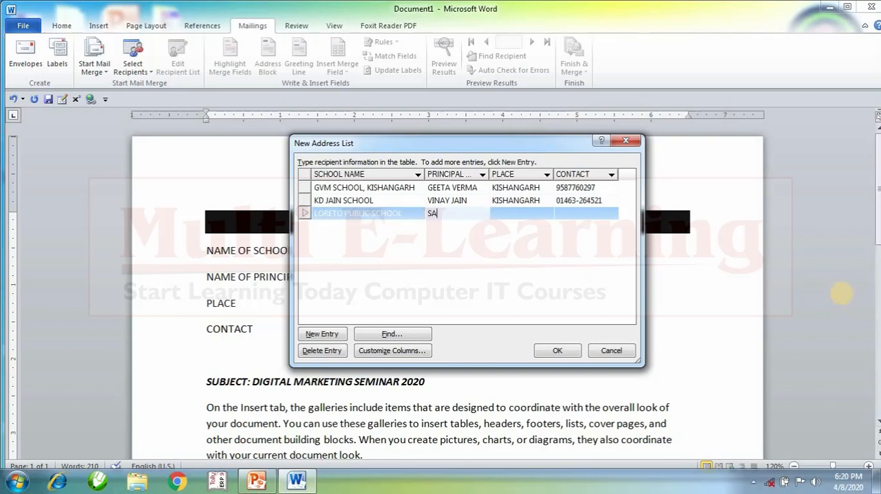
key(Tab)
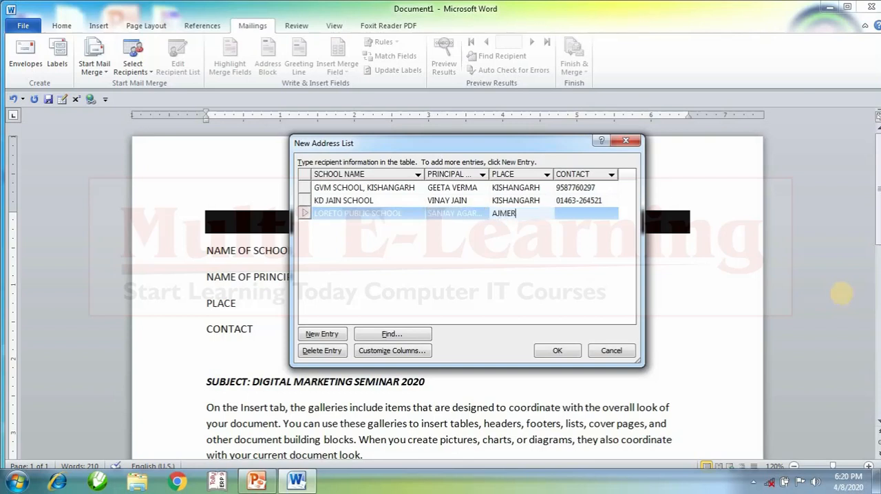
text(AJMER)
key(Tab)
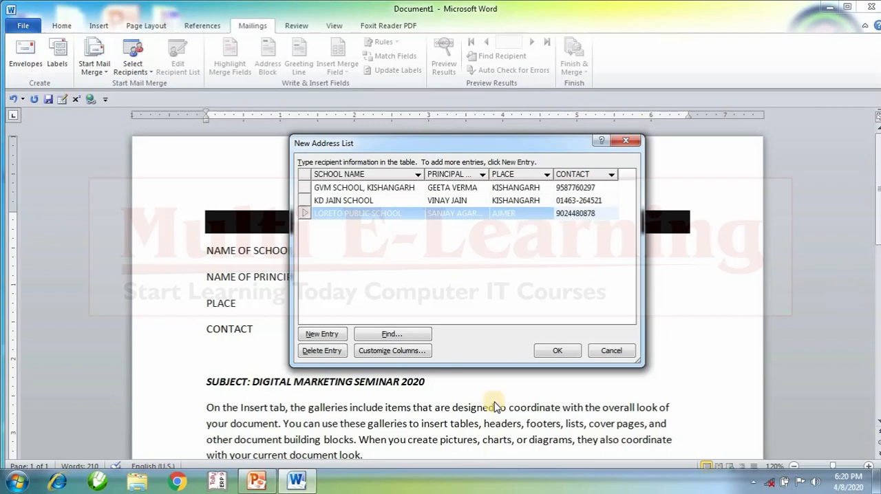
Finish the address list and save it as SCHOOL LIST in the My Data Sources folder.
click(561, 351)
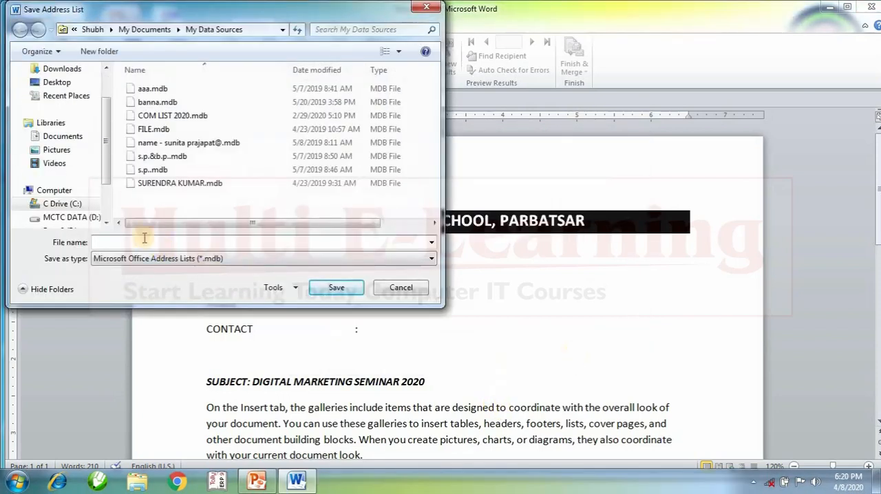
text(SCHOOL LIST)
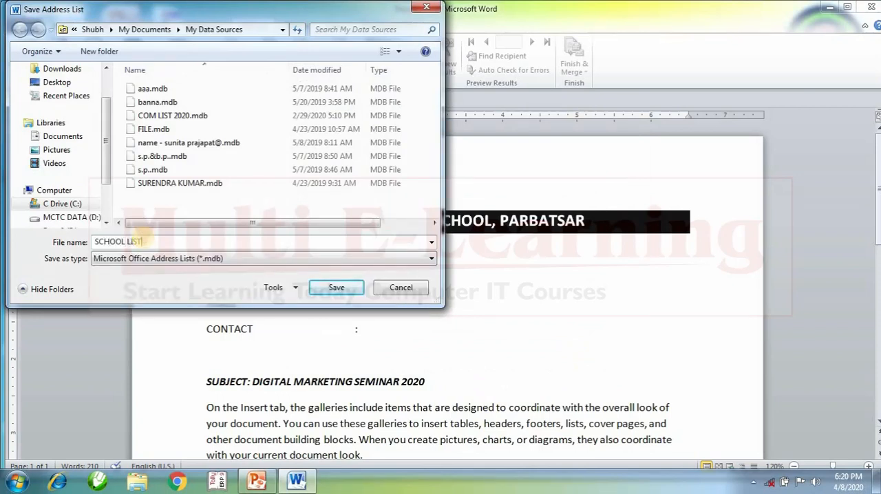
drag(269, 13, 588, 150)
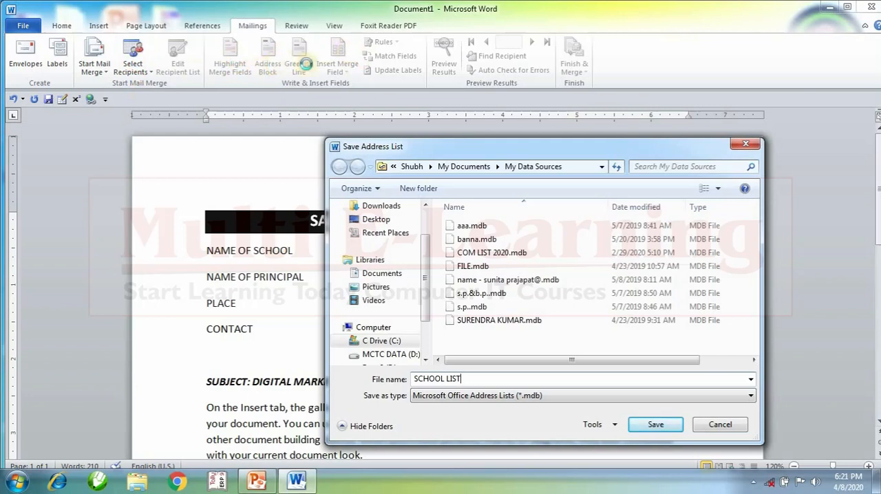
click(653, 423)
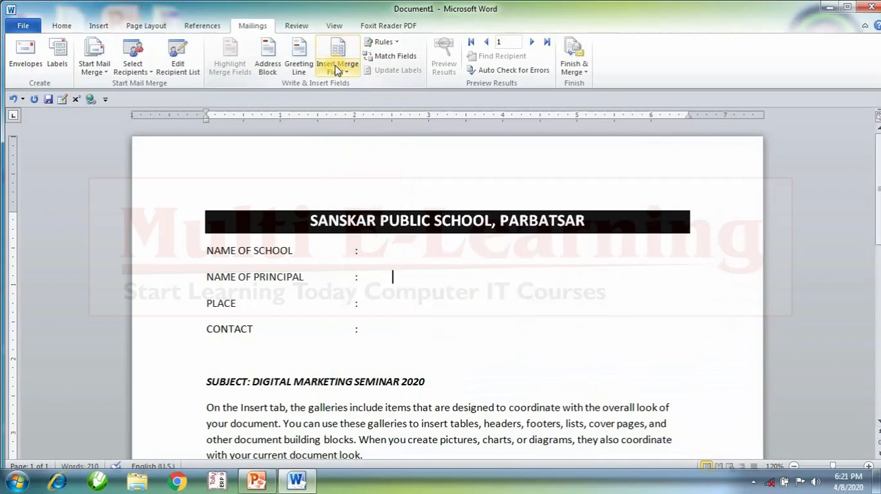
Insert the SCHOOL_NAME merge field after the colon on the NAME OF SCHOOL line.
click(135, 71)
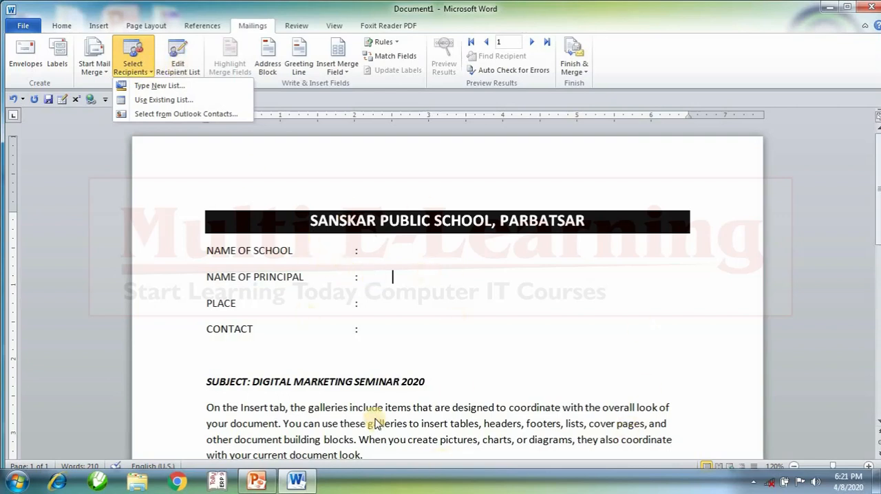
click(392, 248)
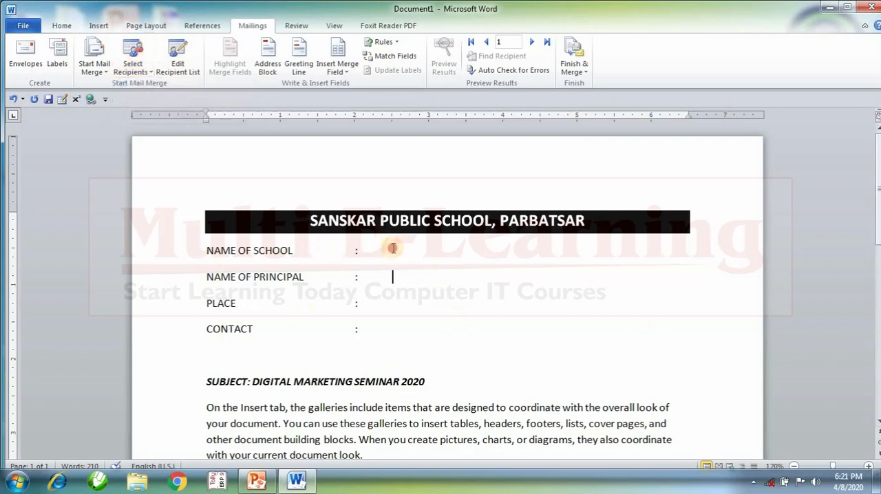
click(347, 72)
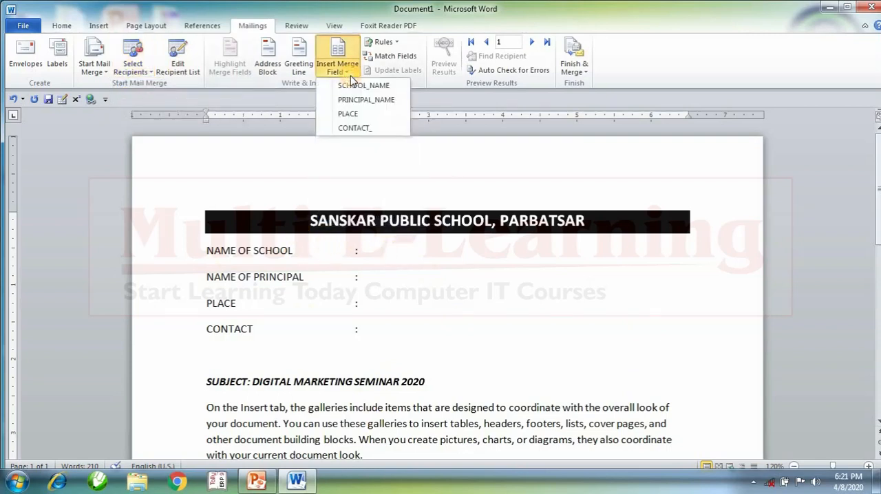
click(354, 88)
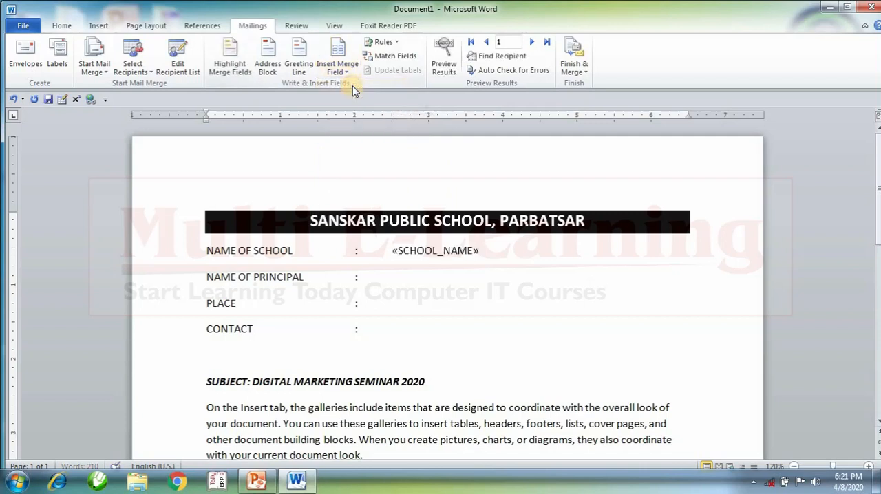
Place the text cursor after the colon on the NAME OF PRINCIPAL line.
click(406, 283)
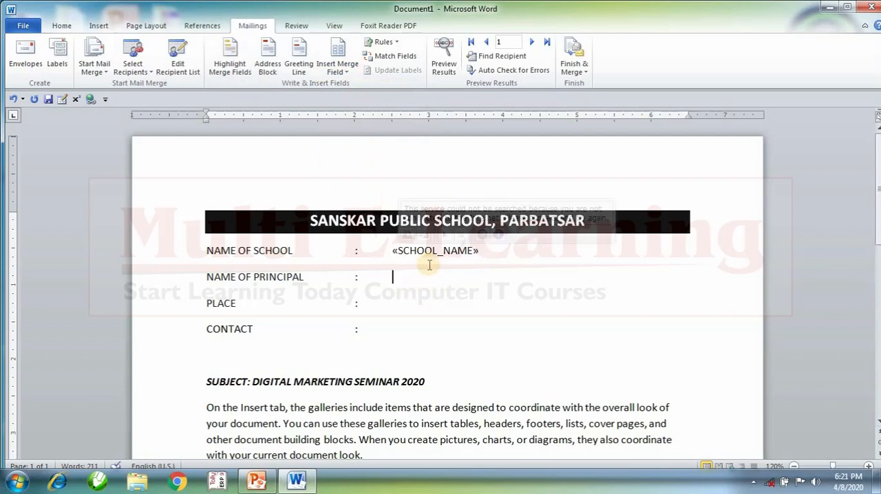
click(301, 69)
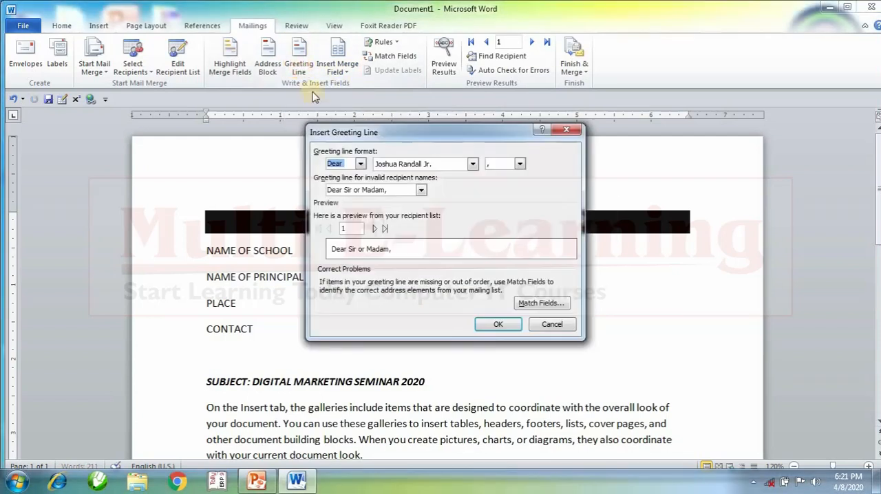
click(406, 166)
click(405, 164)
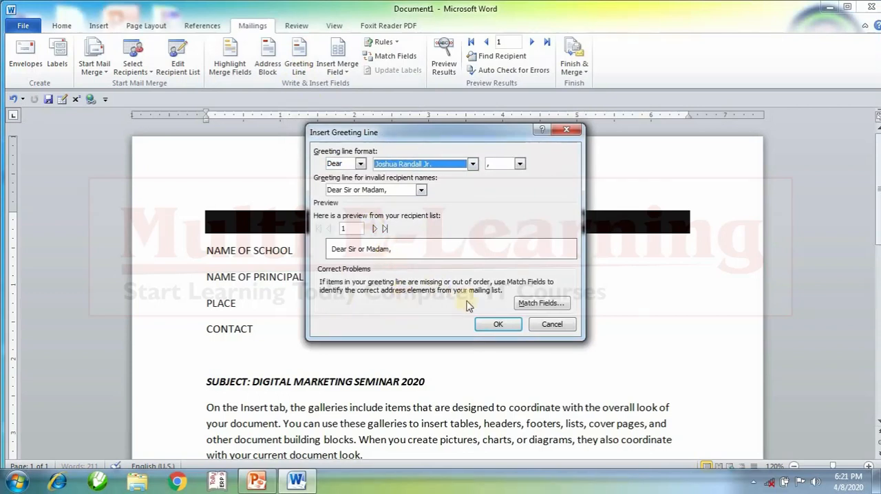
click(551, 326)
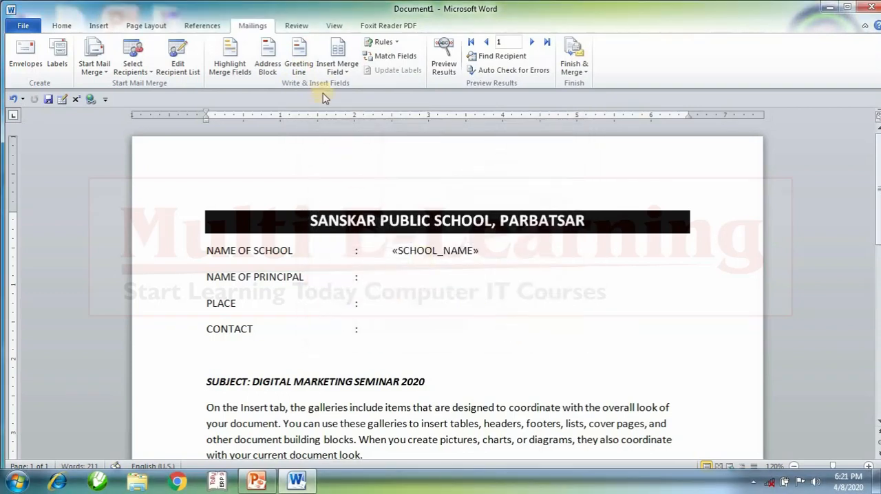
click(301, 61)
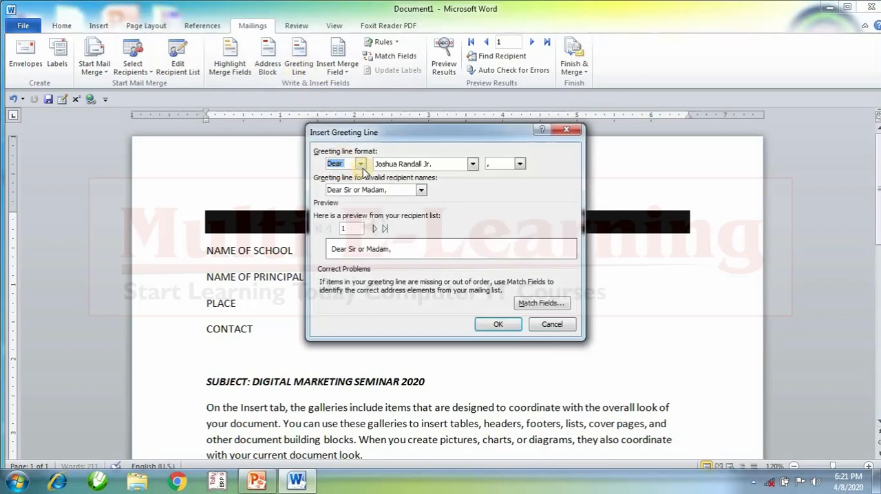
click(361, 163)
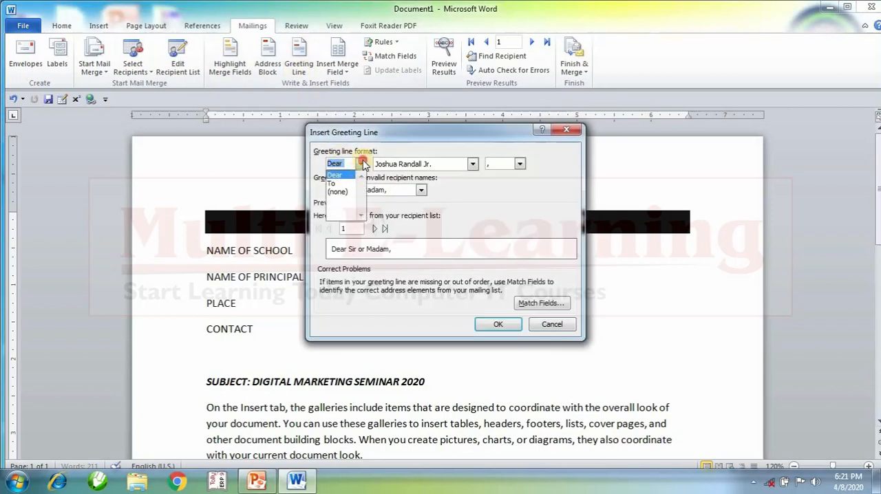
click(552, 324)
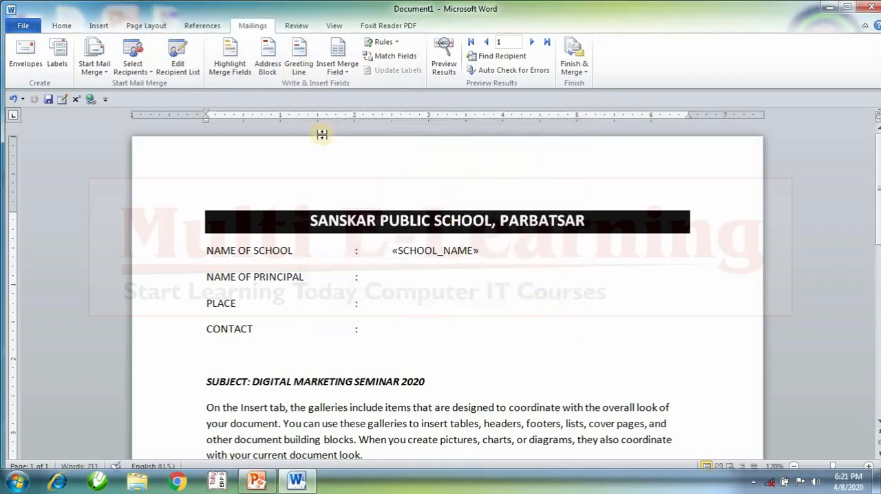
Insert the PRINCIPAL_NAME merge field on the NAME OF PRINCIPAL line and the PLACE field after the colon on the PLACE line.
click(338, 67)
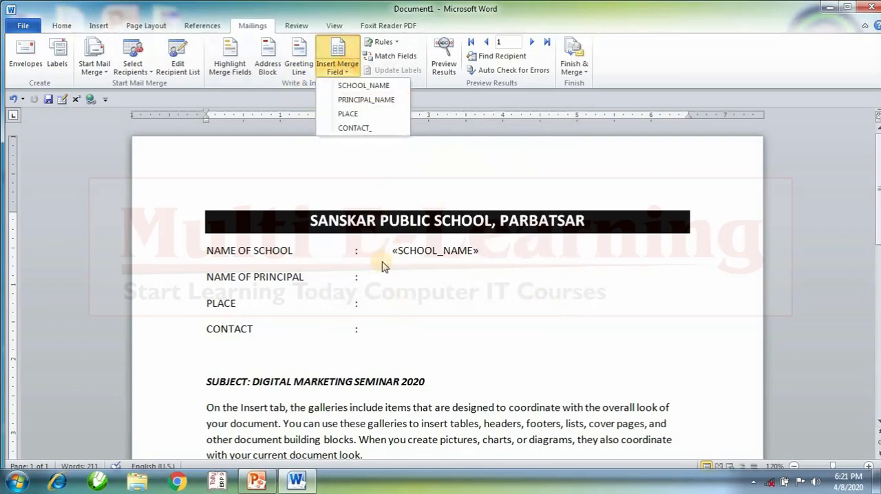
click(366, 99)
click(390, 303)
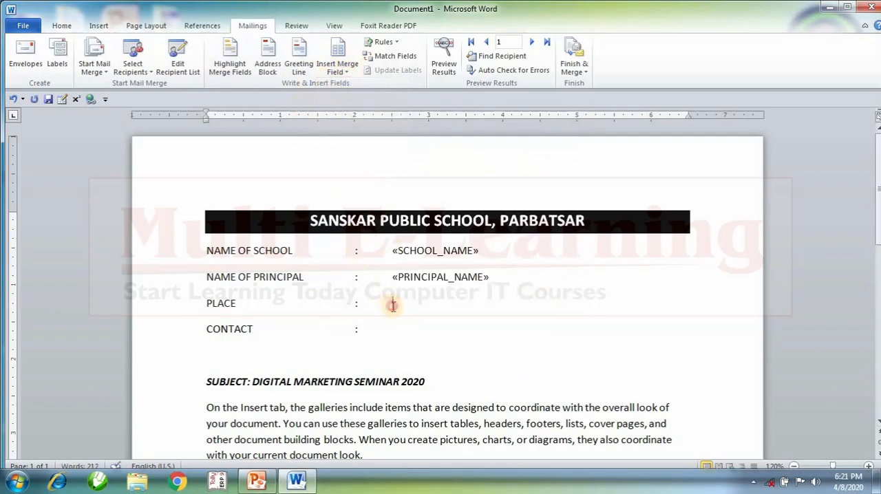
click(338, 67)
click(348, 114)
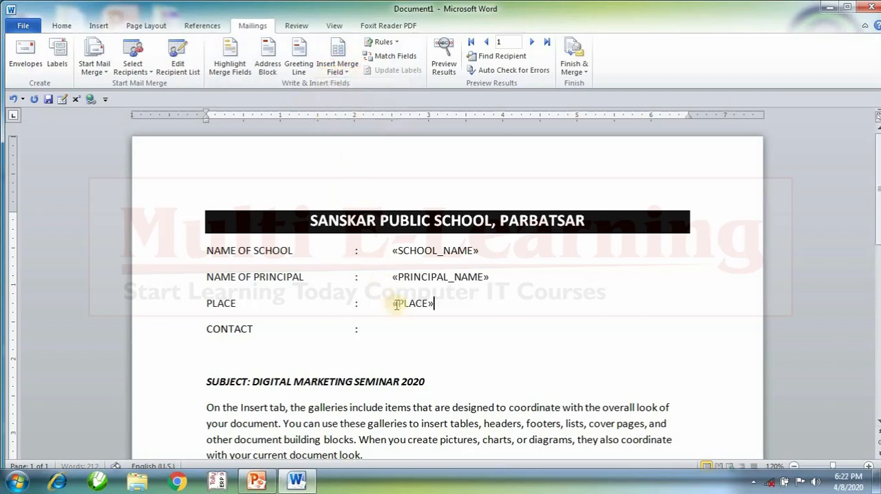
Insert the CONTACT_ merge field after the colon on the CONTACT line.
click(407, 331)
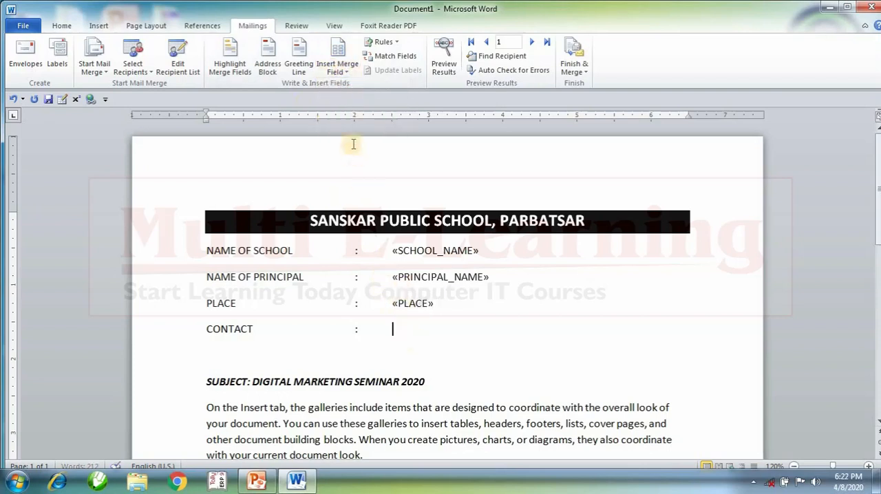
click(337, 67)
click(350, 126)
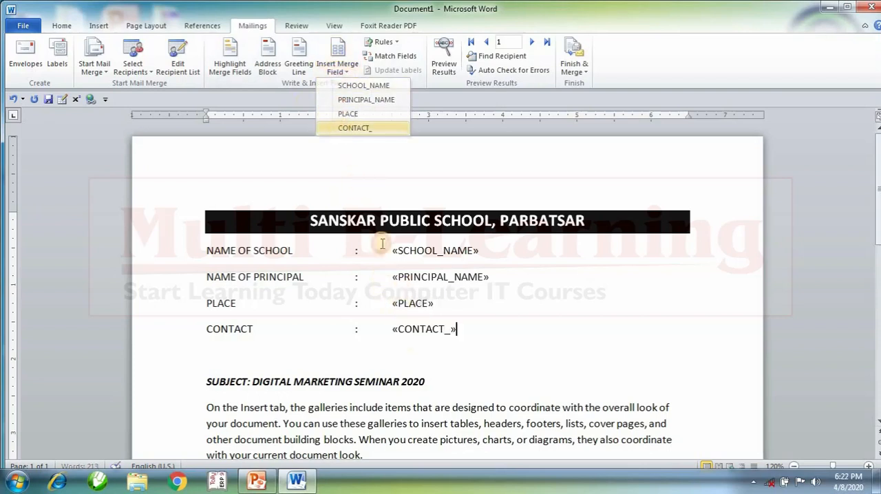
click(338, 63)
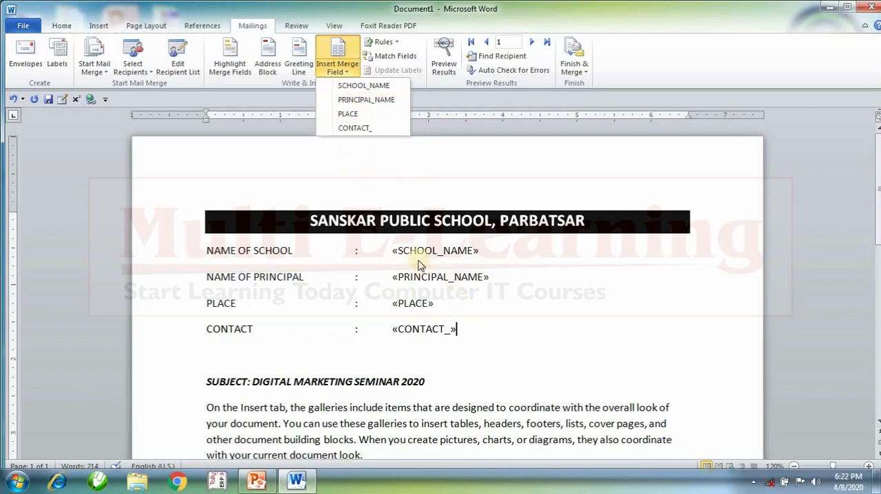
click(463, 369)
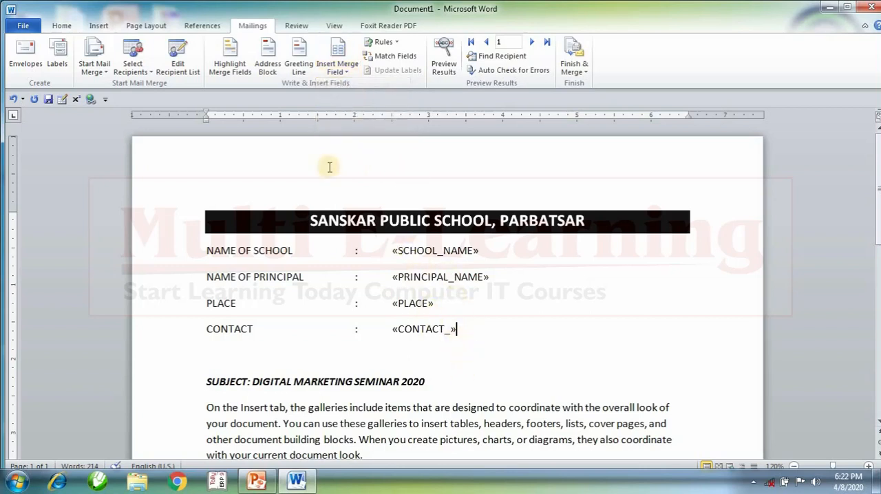
click(233, 44)
click(233, 45)
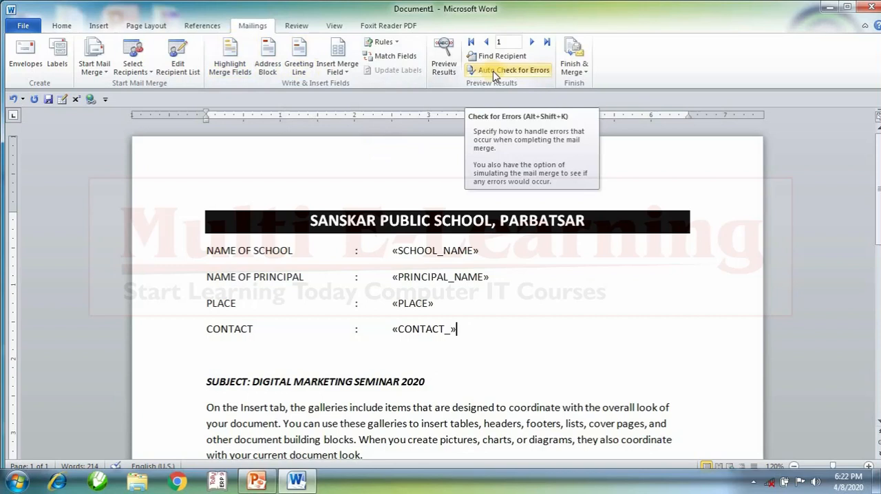
Preview the letter with the recipients' data, browse through the records, and switch back to showing the merge fields.
click(444, 62)
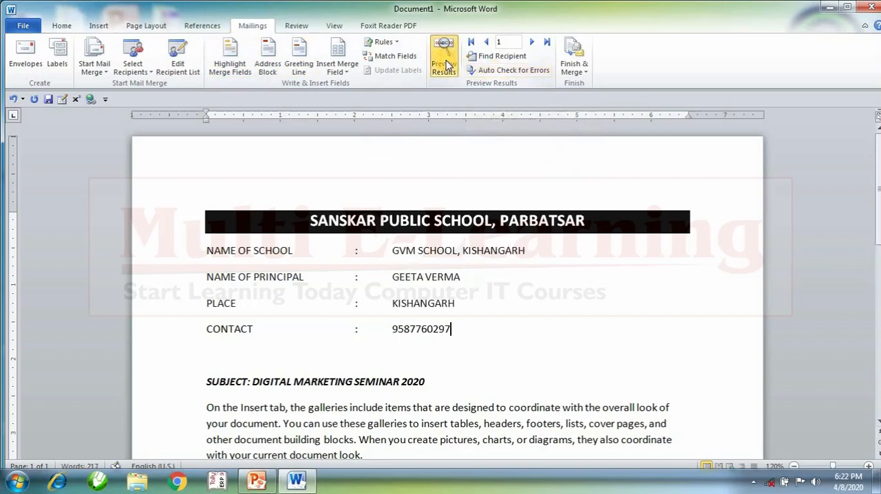
click(535, 44)
click(535, 44)
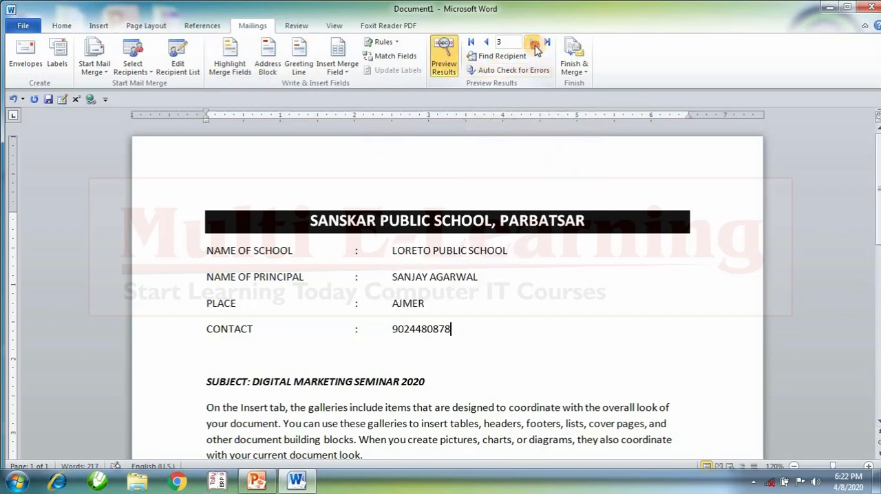
click(487, 43)
click(486, 44)
click(444, 57)
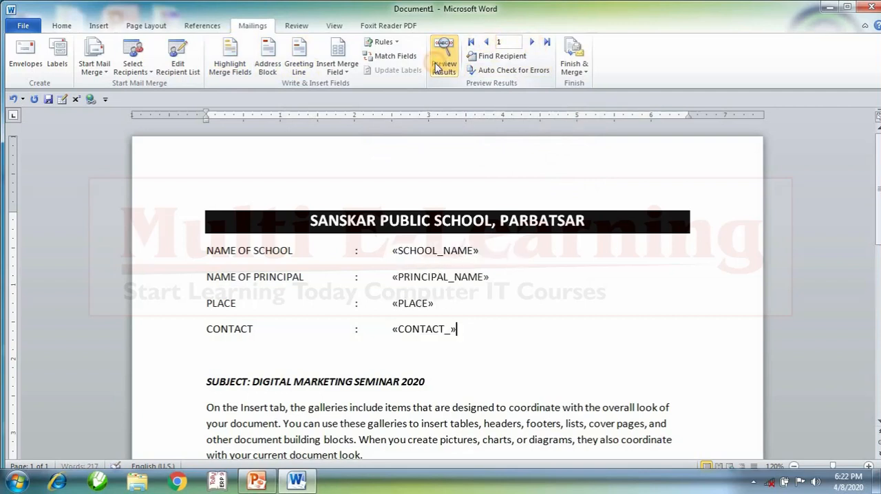
Check for errors by completing the merge with pauses to report each error, and look through the merged letters.
click(486, 70)
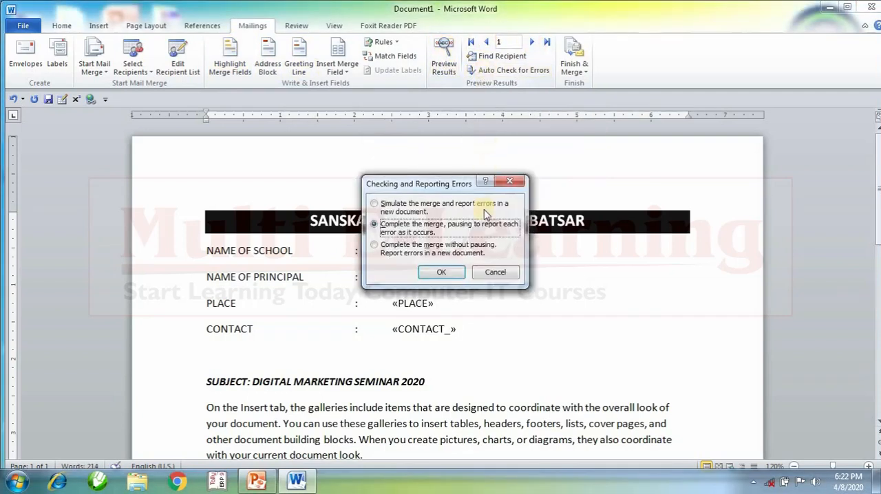
click(448, 275)
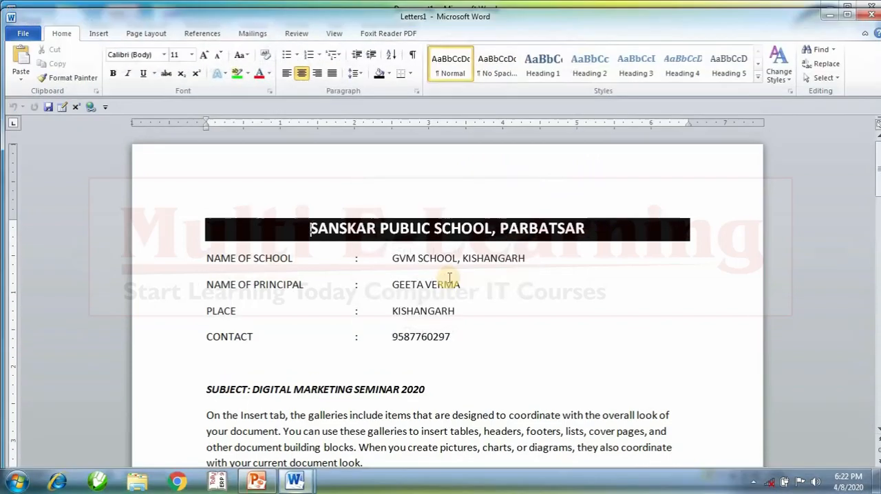
drag(878, 175, 876, 379)
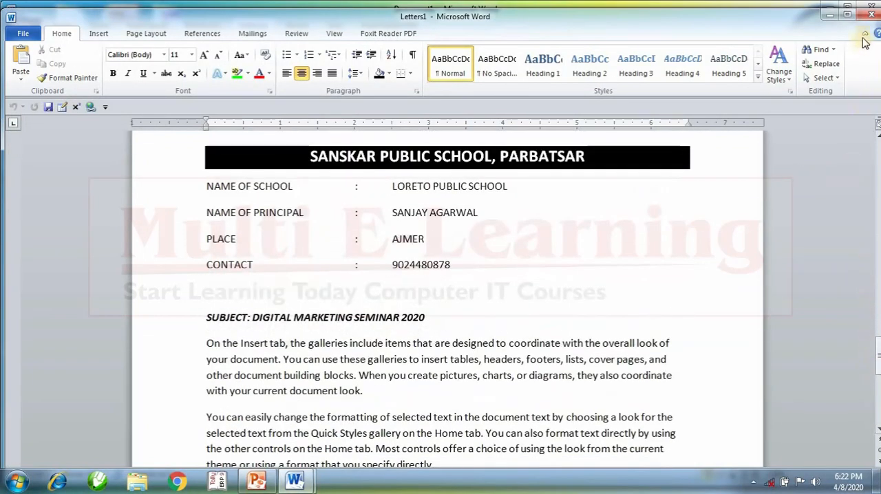
Close the merged letters document without saving it.
click(870, 14)
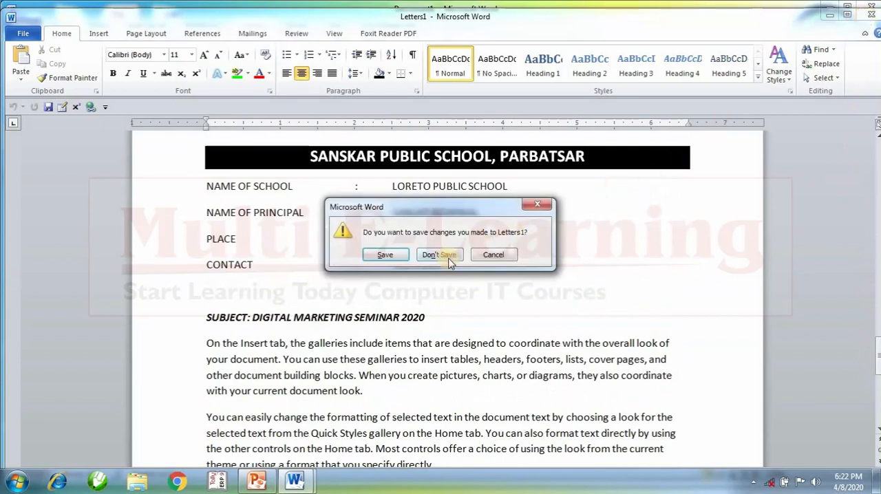
click(440, 256)
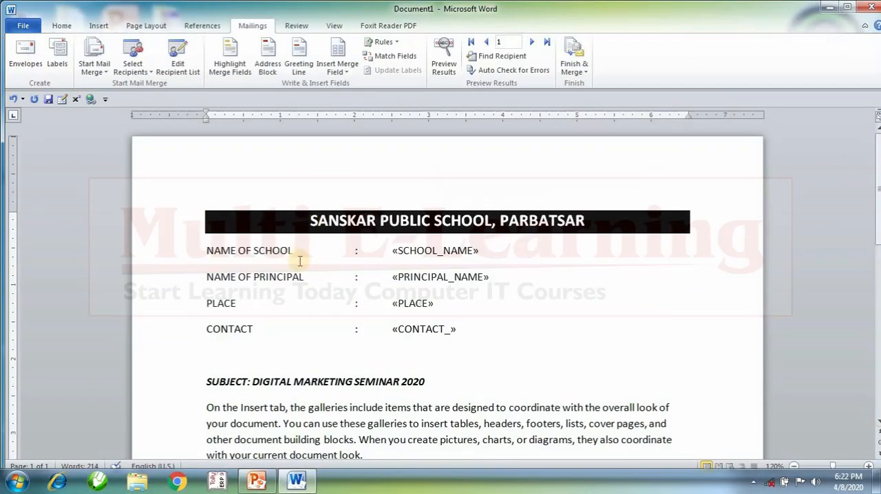
click(21, 55)
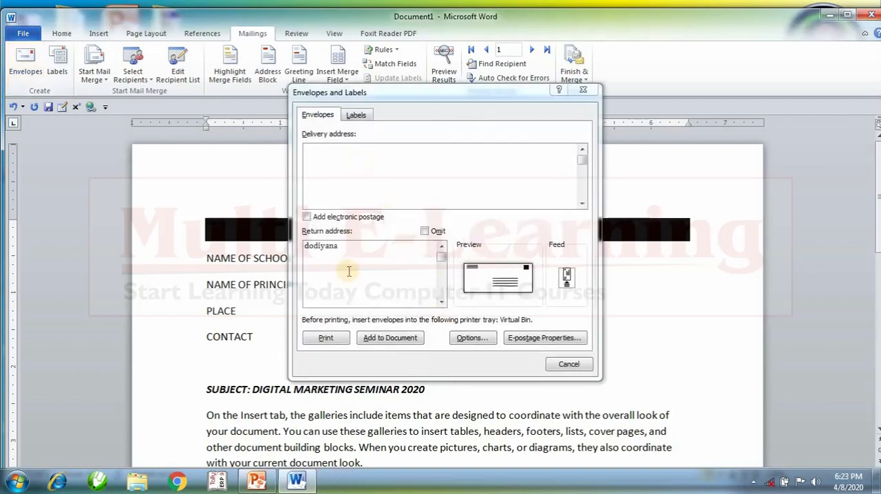
click(568, 362)
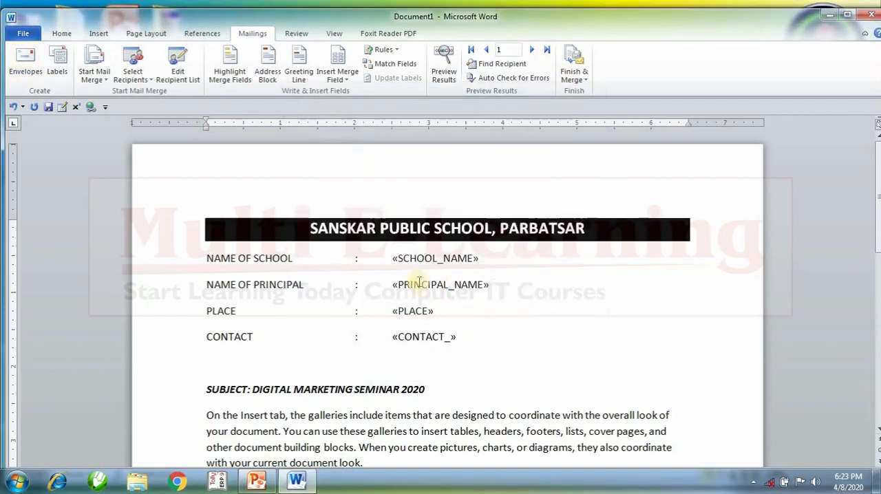
drag(393, 257, 451, 338)
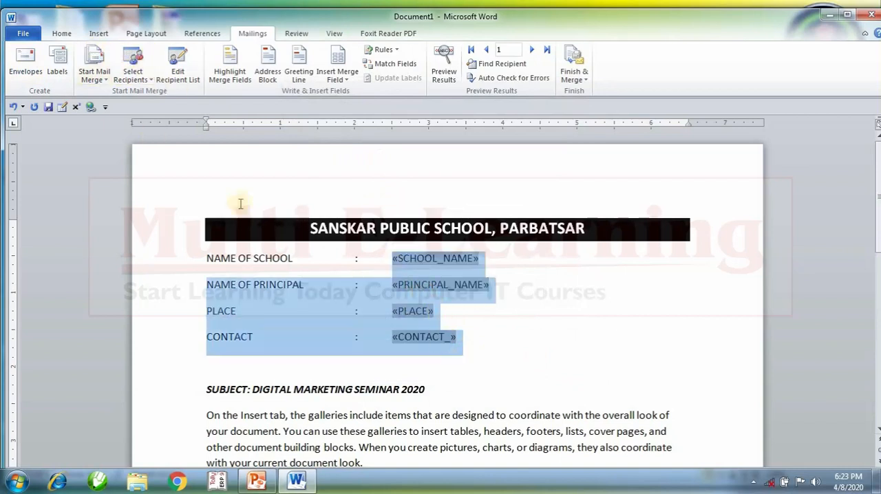
click(508, 325)
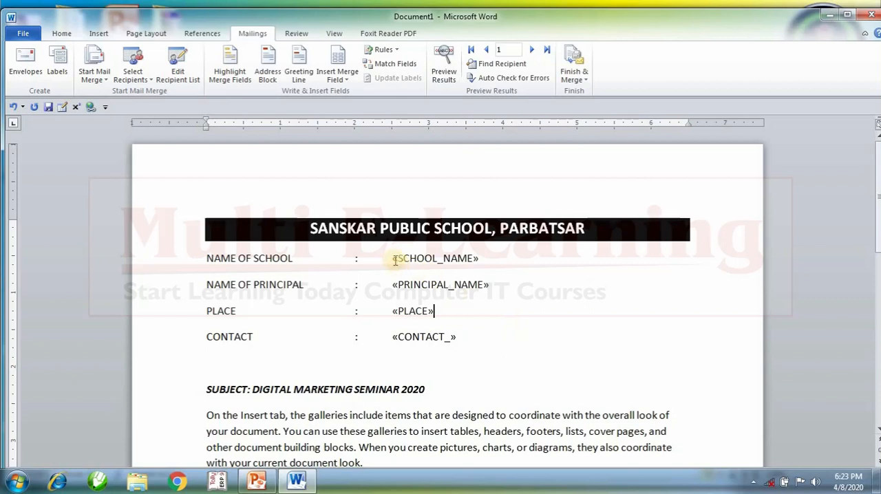
drag(395, 259, 456, 259)
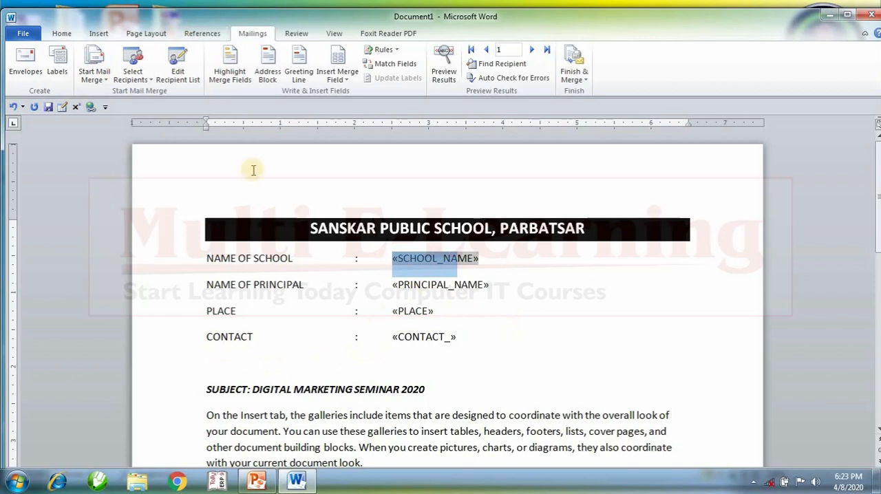
click(575, 74)
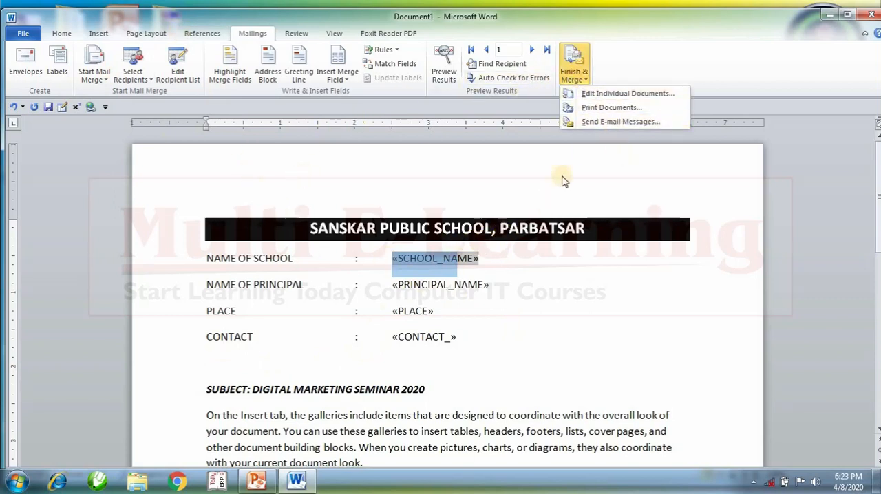
click(591, 110)
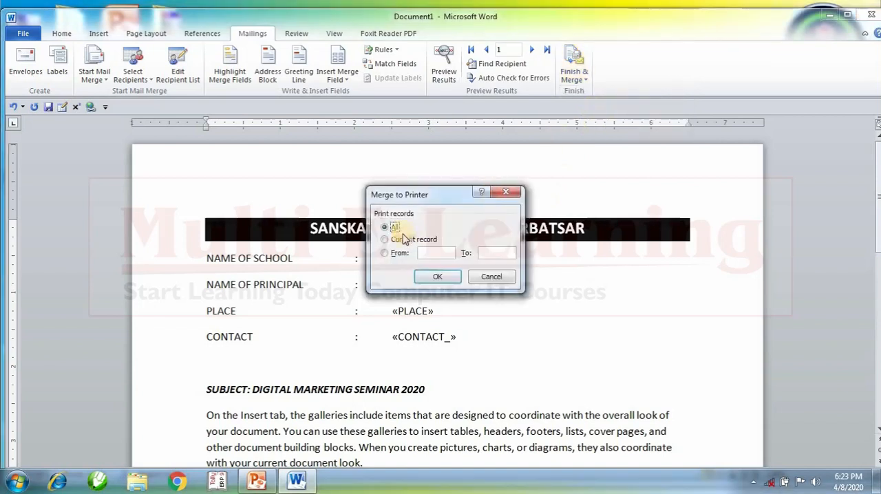
click(387, 253)
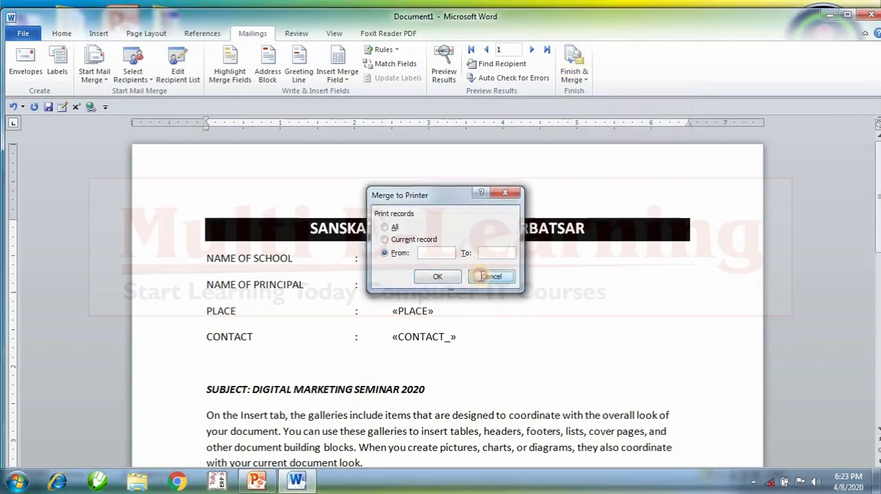
click(490, 277)
click(574, 63)
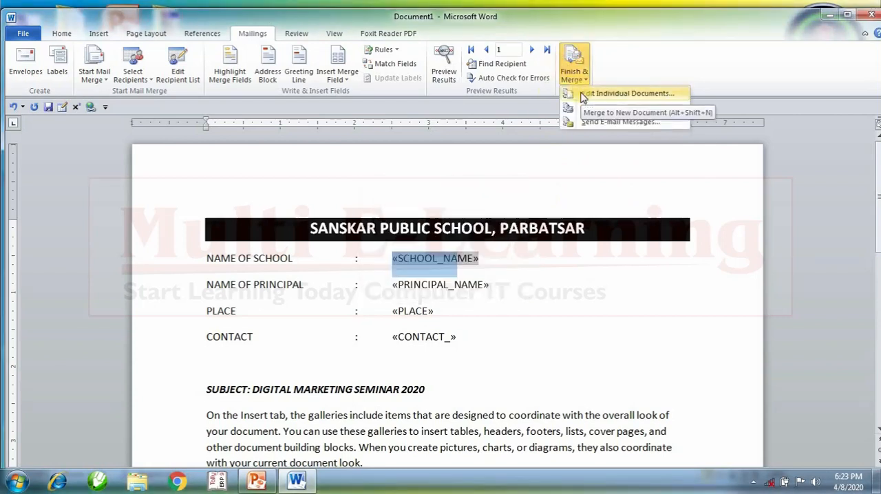
click(585, 94)
click(484, 282)
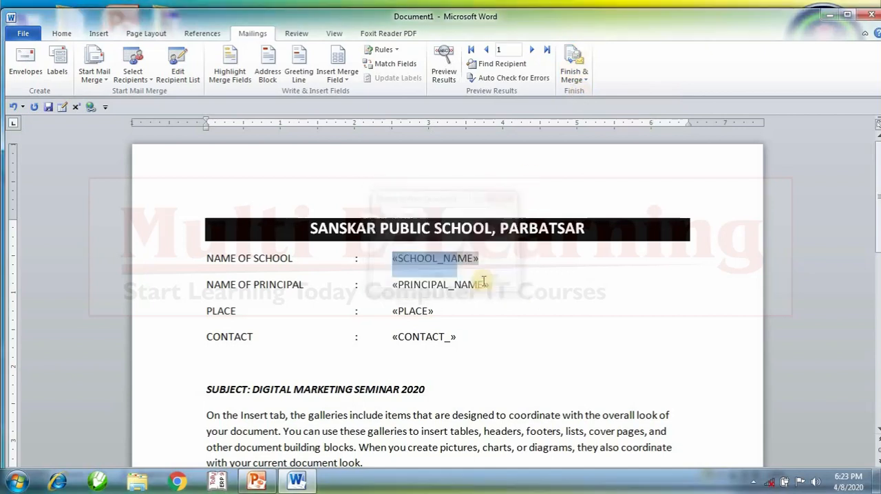